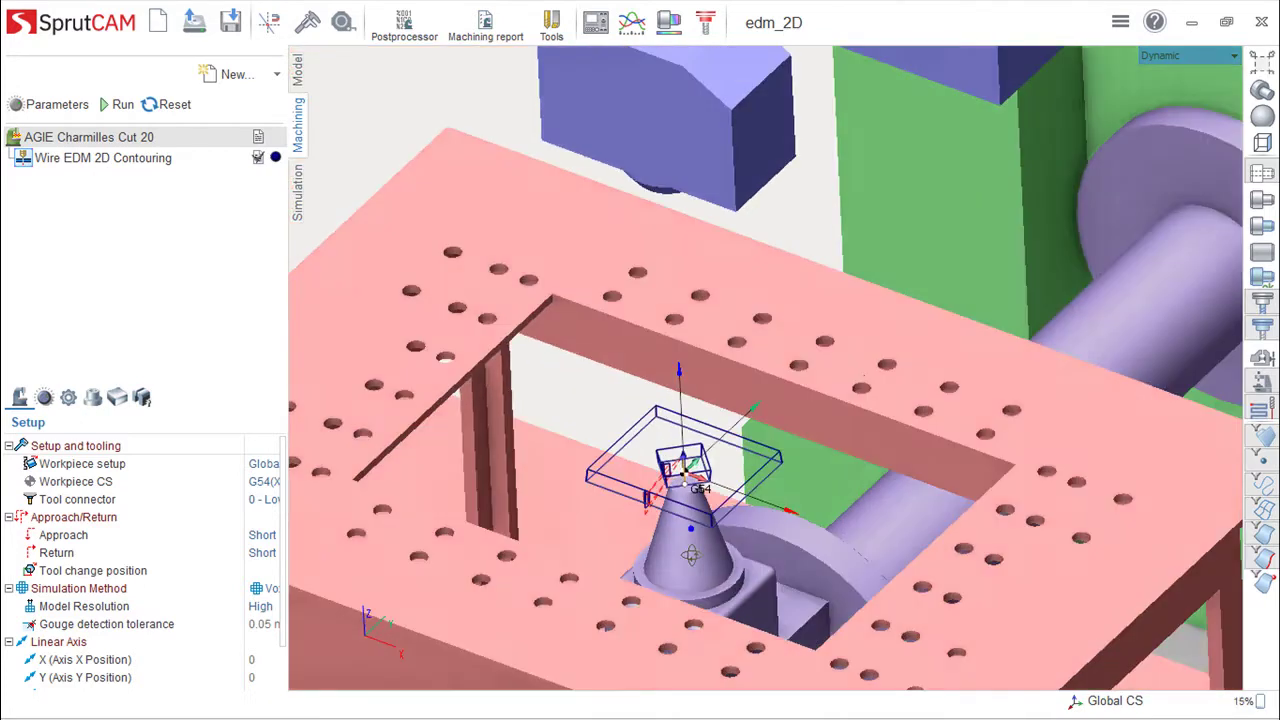
Zoom in on the plate and display the Wire EDM 2D Contouring operation's setup parameters.
middle_click_drag(690, 555, 770, 441)
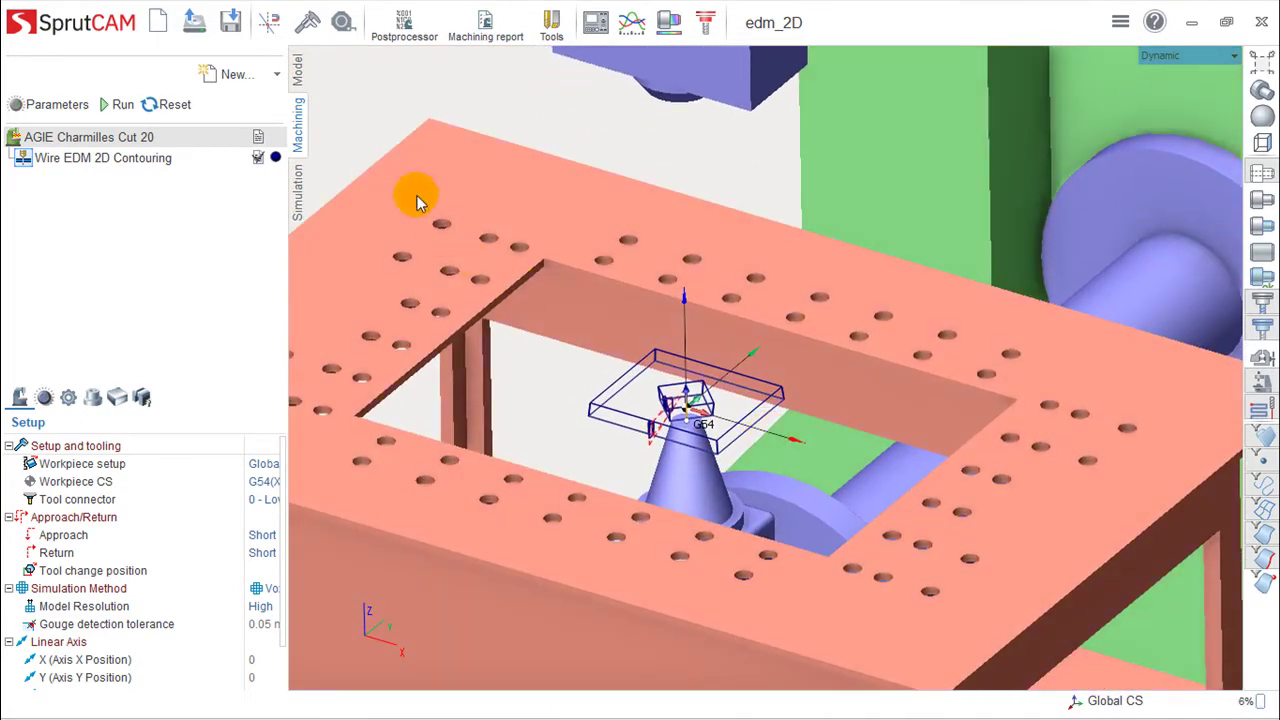
left_click(102, 160)
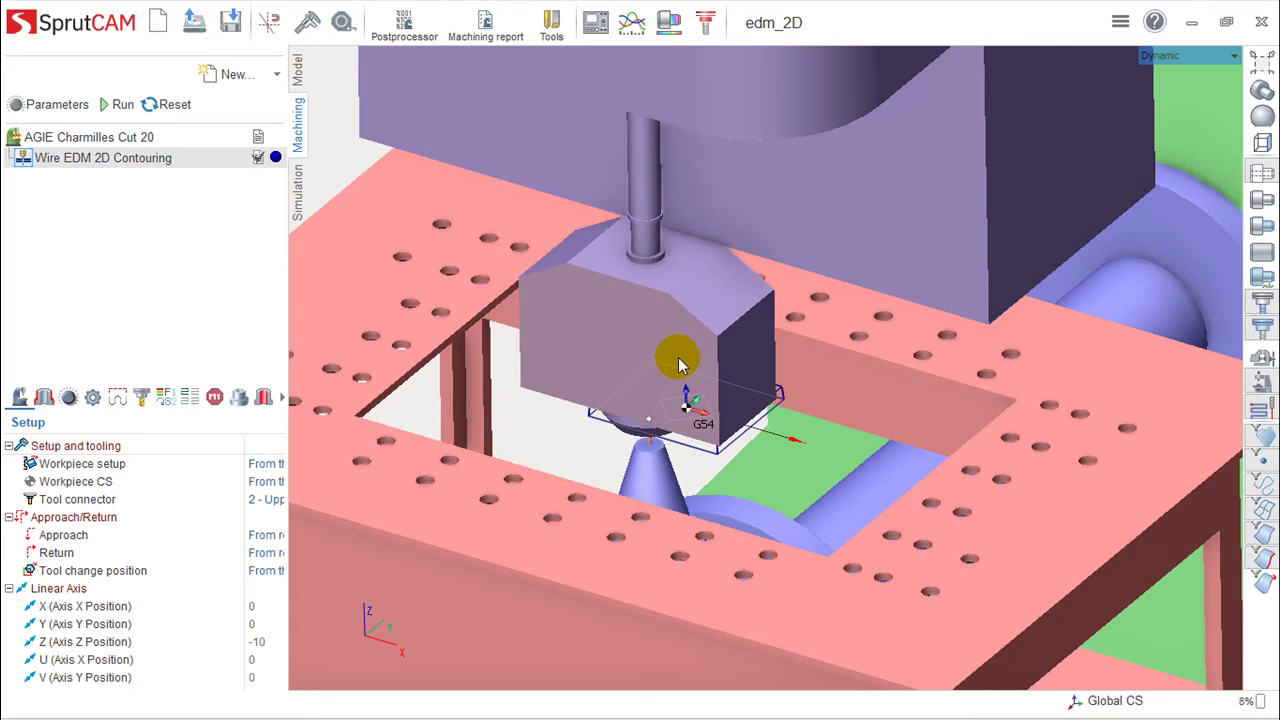
mouse_move(731, 403)
right_mouse_down()
mouse_move(795, 380)
mouse_move(712, 415)
mouse_move(797, 425)
right_mouse_up()
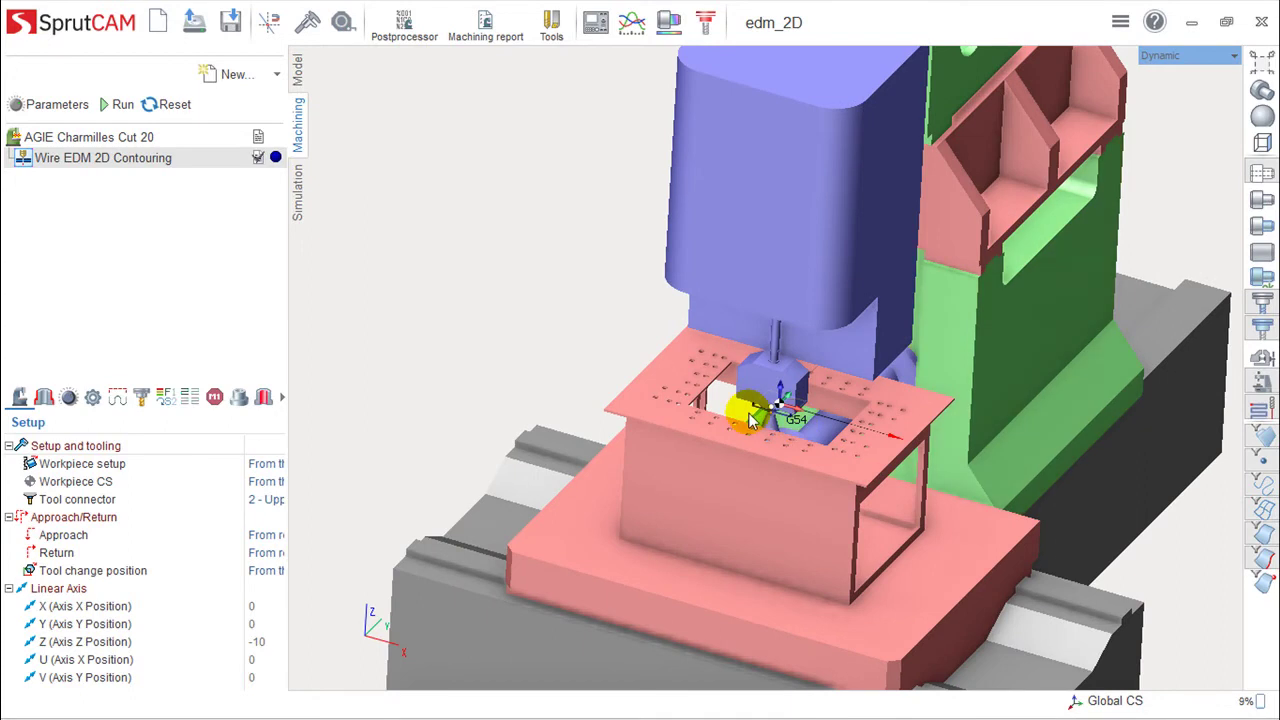
scroll(760, 415, "up", 3)
right_click_drag(857, 400, 762, 410)
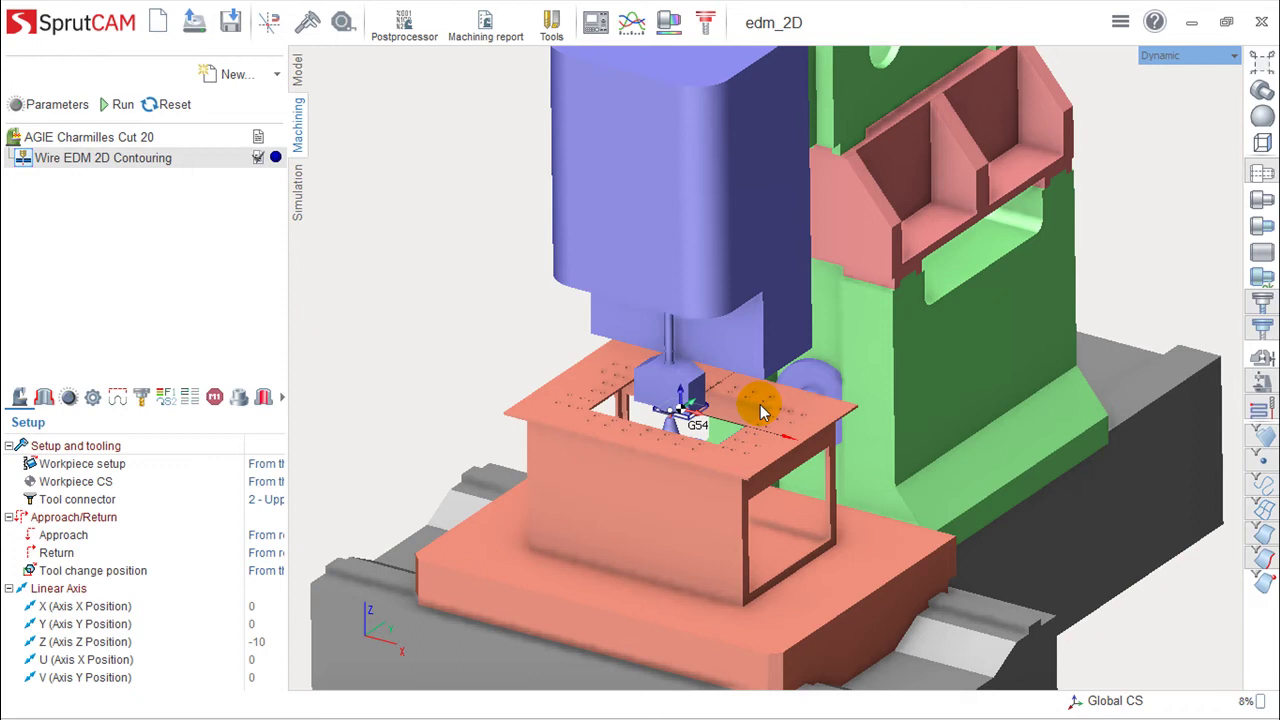
scroll(760, 410, "up", 2)
scroll(723, 371, "up", 2)
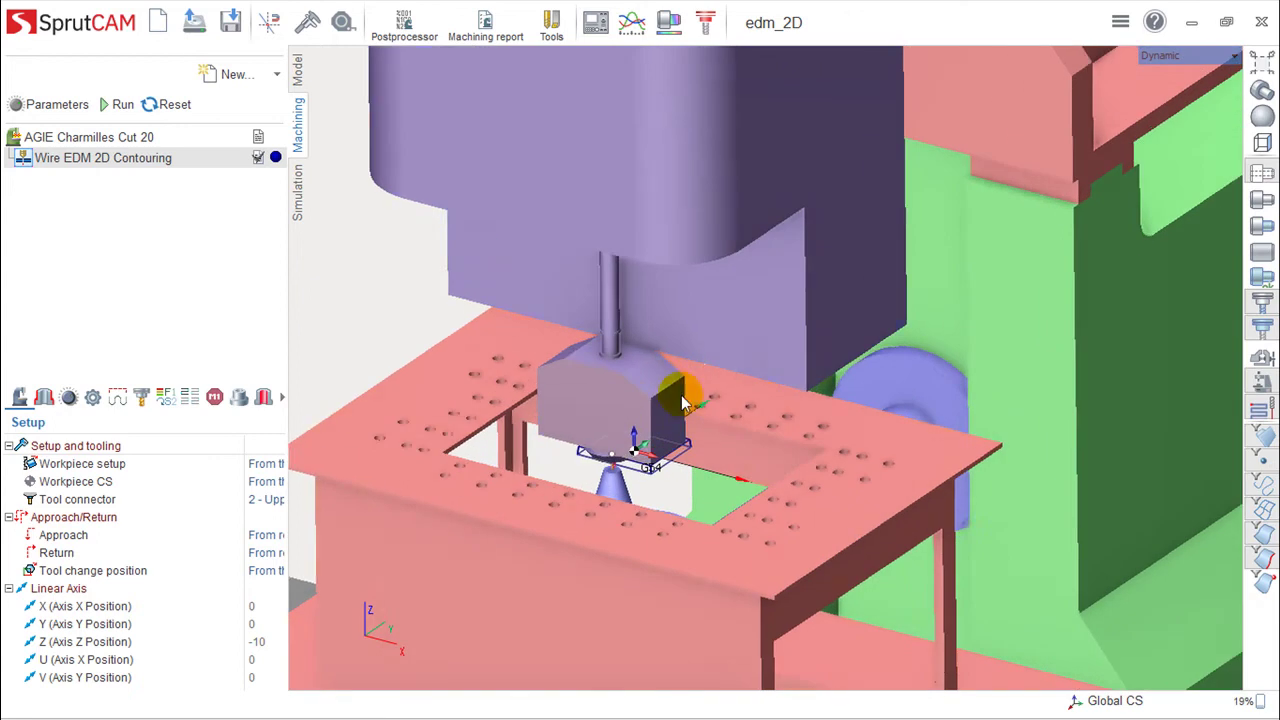
scroll(690, 390, "up", 2)
scroll(750, 420, "up", 2)
mouse_move(748, 450)
left_mouse_down()
mouse_move(748, 430)
mouse_move(755, 445)
left_mouse_up()
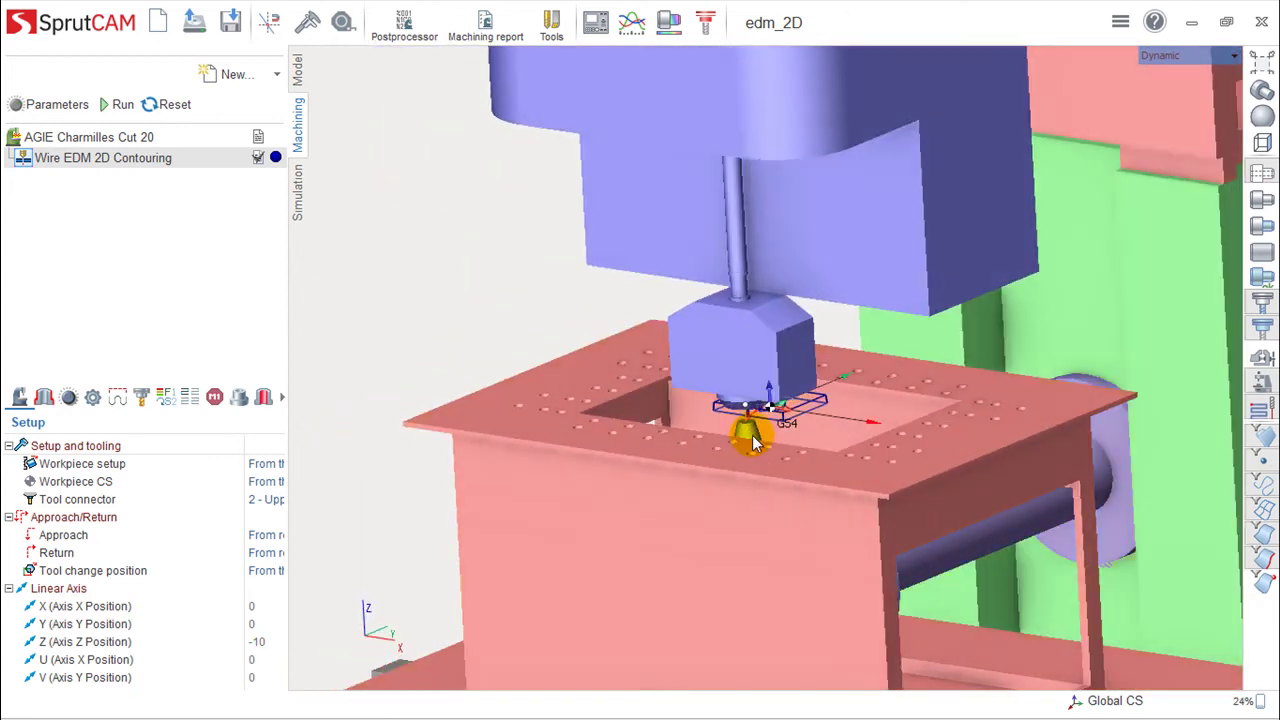
scroll(755, 445, "up", 1)
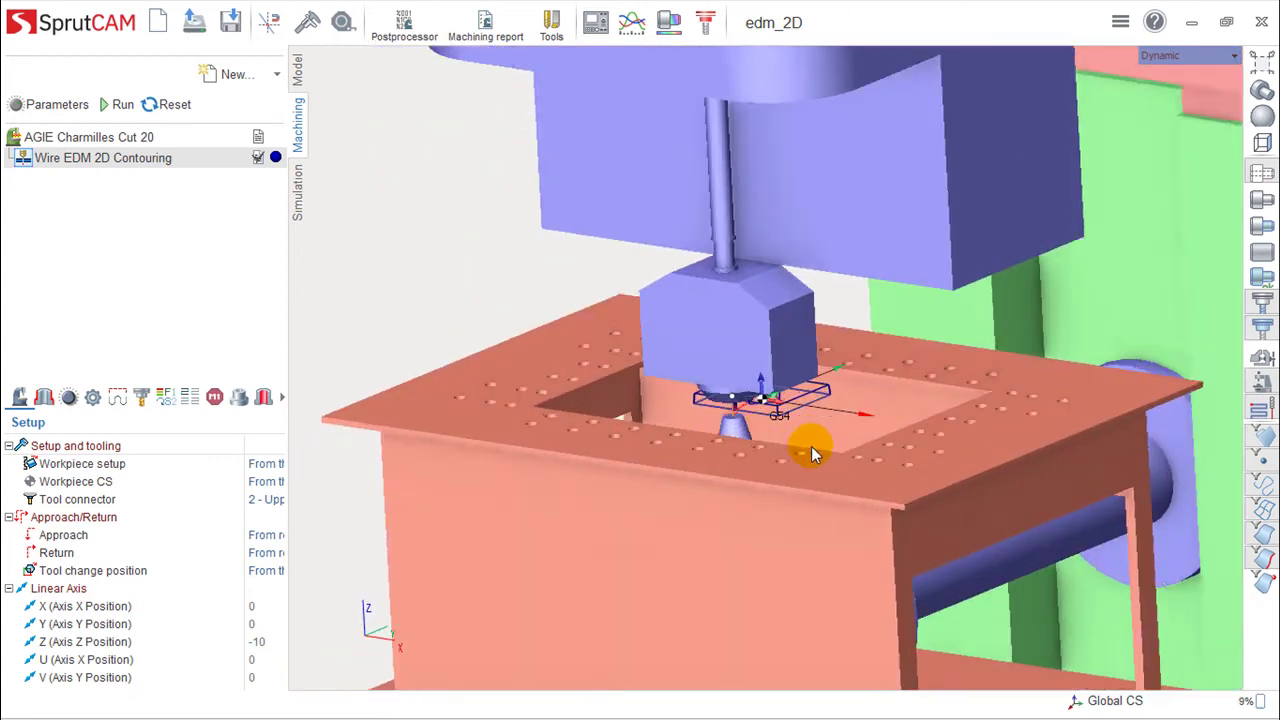
scroll(811, 446, "up", 1)
scroll(743, 430, "up", 1)
scroll(725, 420, "up", 1)
scroll(650, 396, "up", 1)
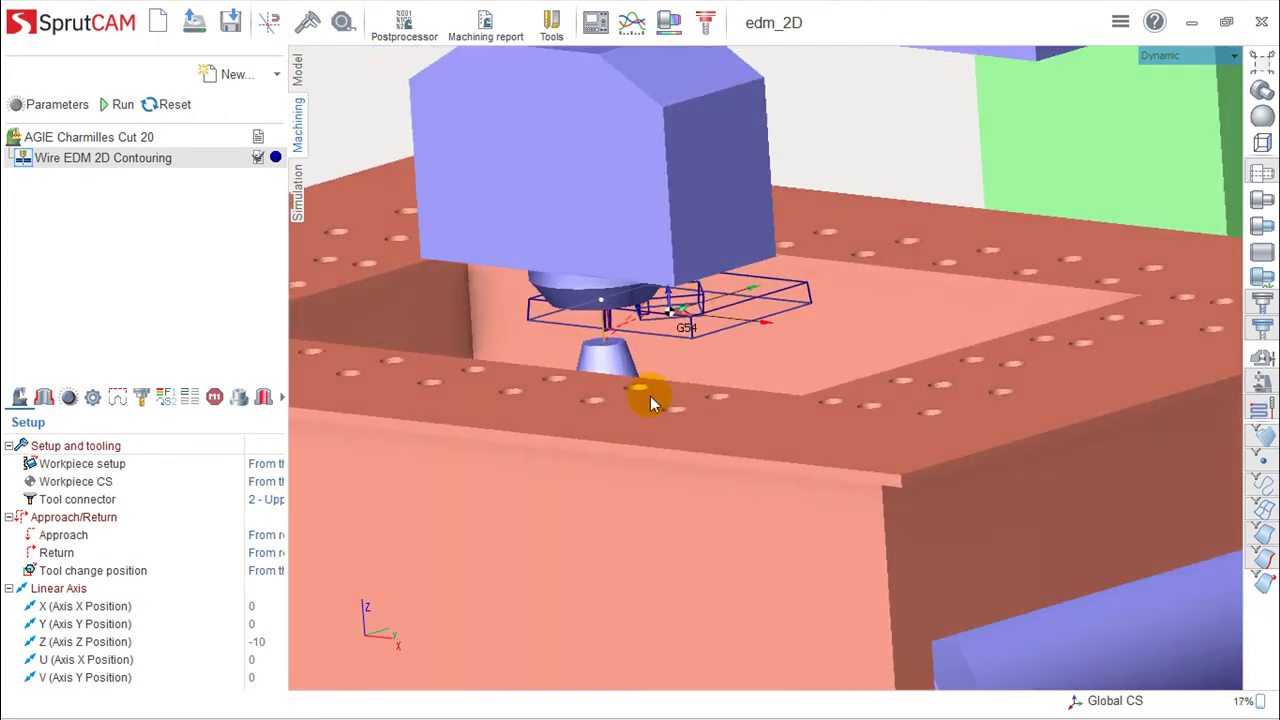
mouse_move(593, 223)
left_mouse_down()
mouse_move(817, 425)
mouse_move(880, 449)
left_mouse_up()
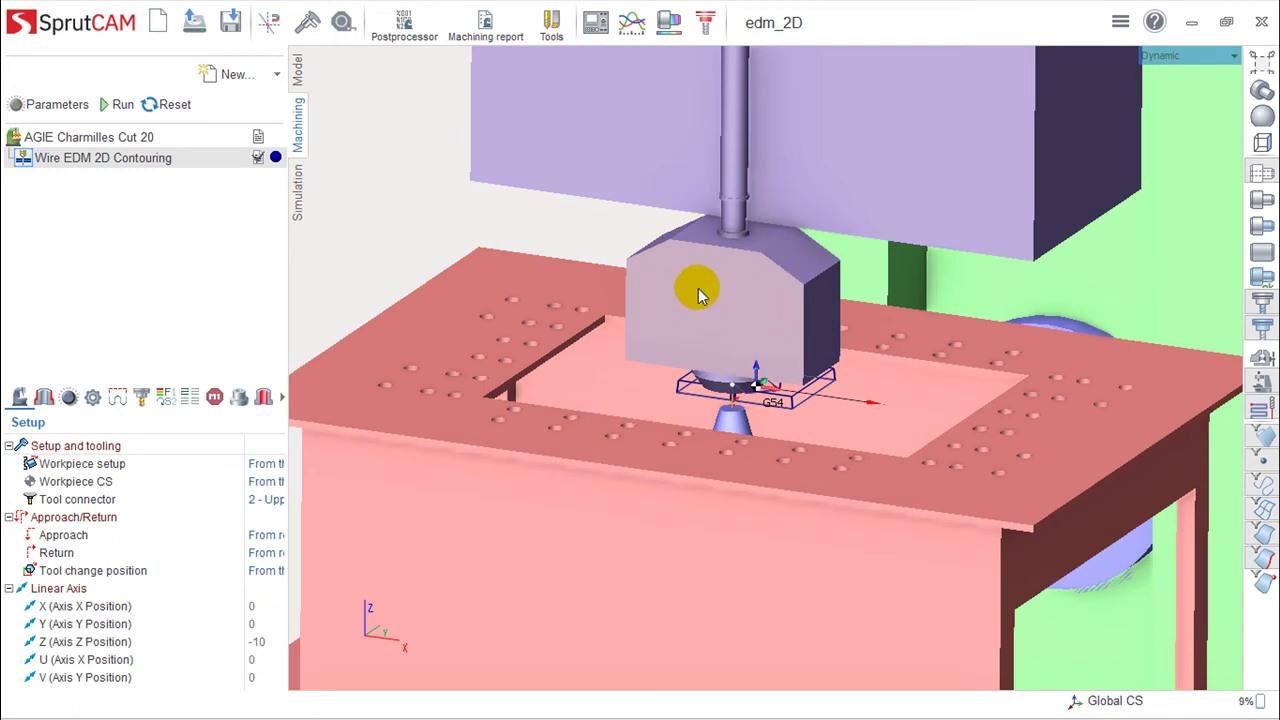
middle_click_drag(634, 263, 766, 360)
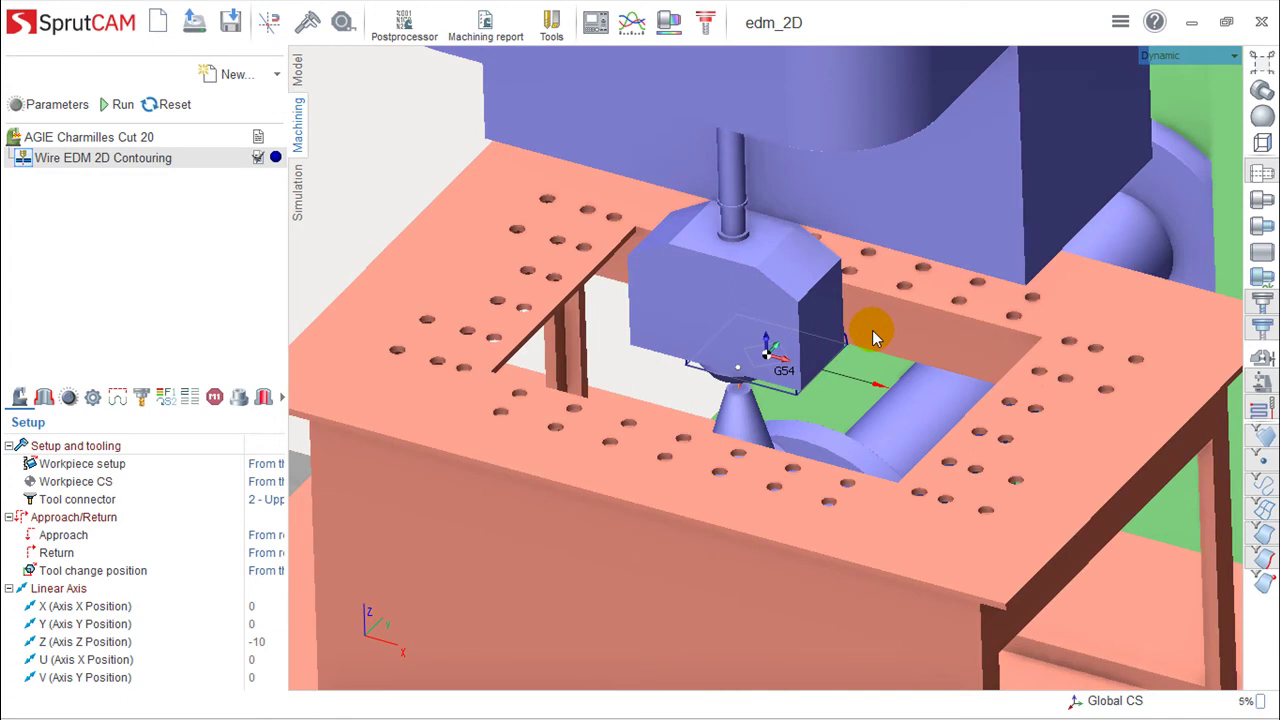
Calculate the contouring toolpath and step the zoomed-in simulation into Contour 1's Rough #1 moves.
left_click(113, 104)
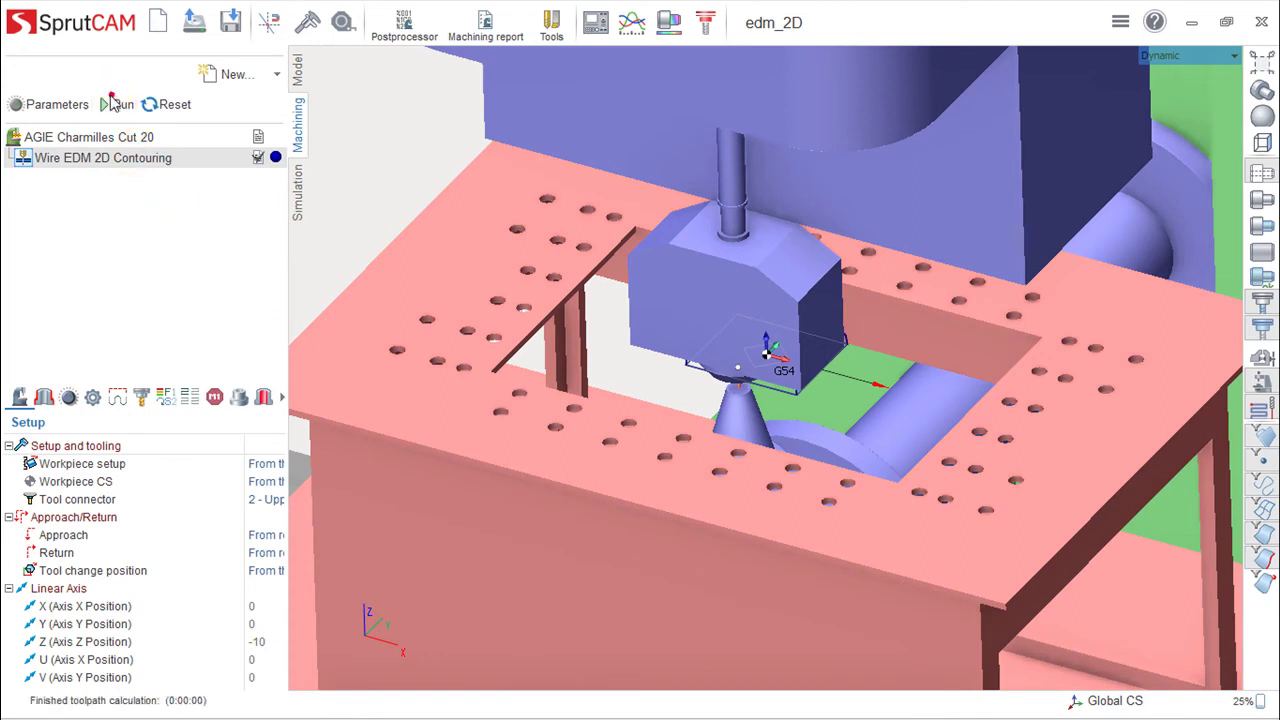
left_click(298, 200)
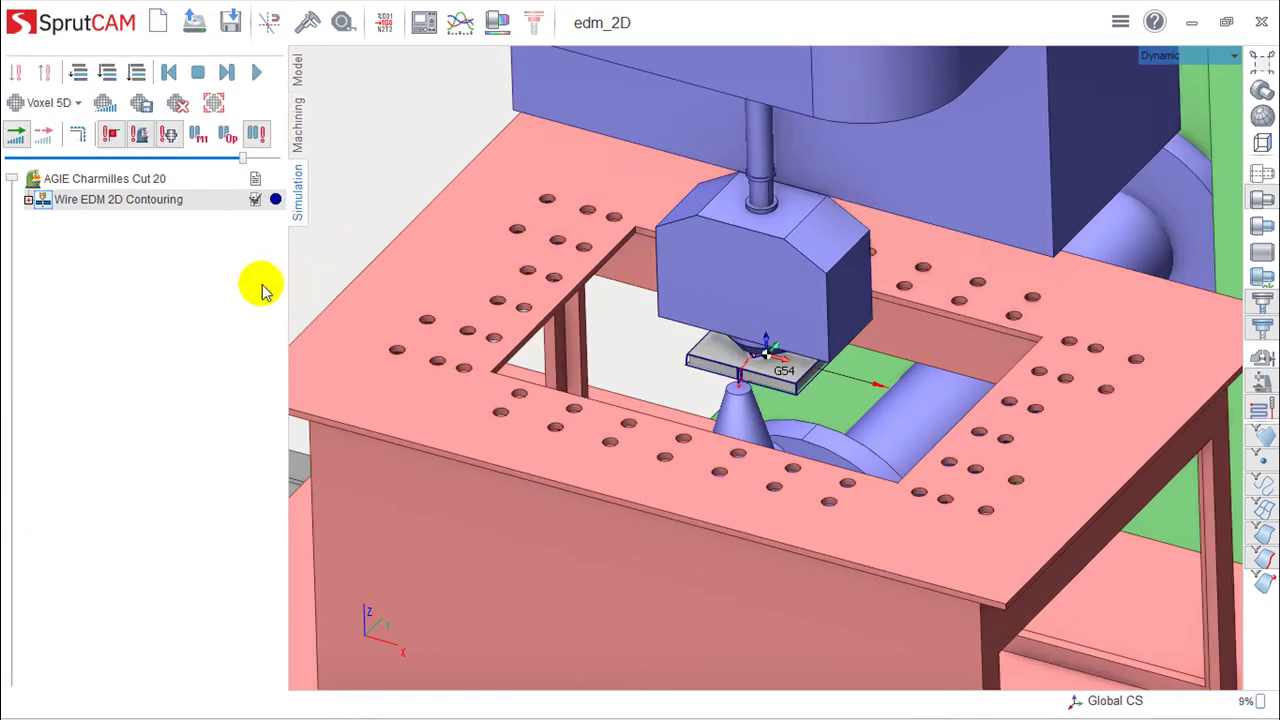
scroll(845, 357, "up", 2)
scroll(800, 360, "up", 3)
scroll(785, 345, "up", 2)
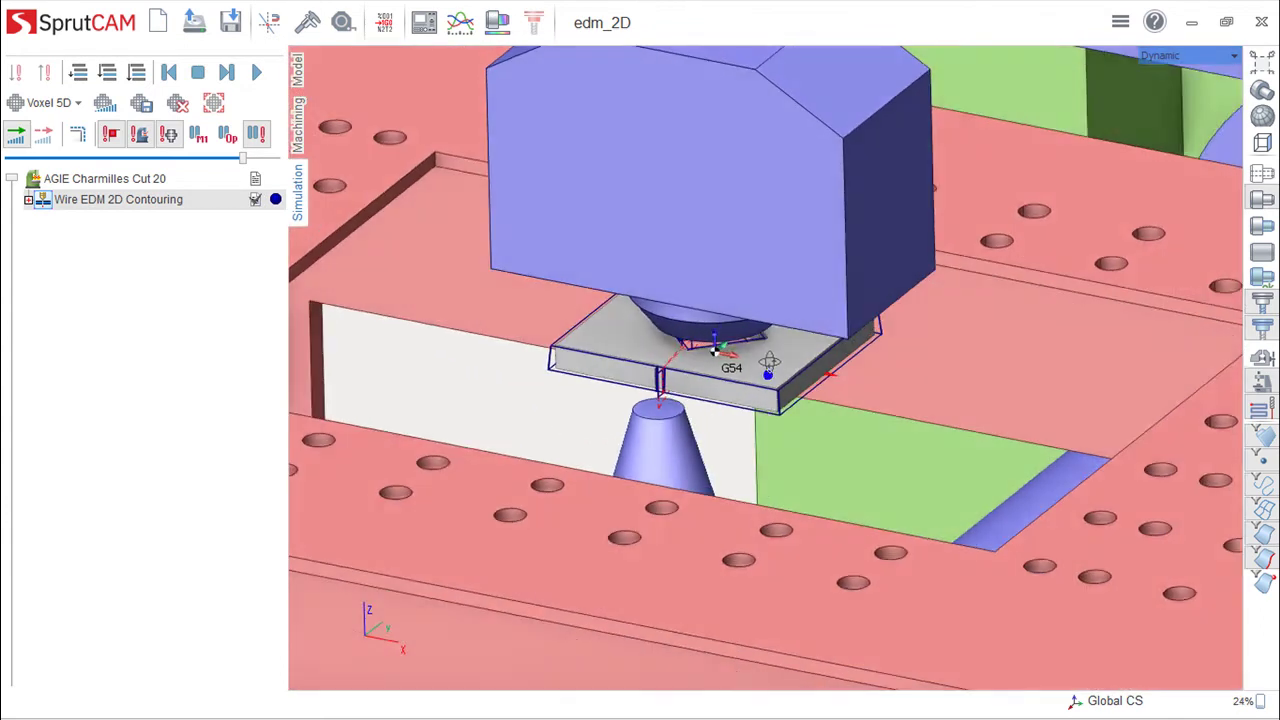
scroll(782, 333, "up", 2)
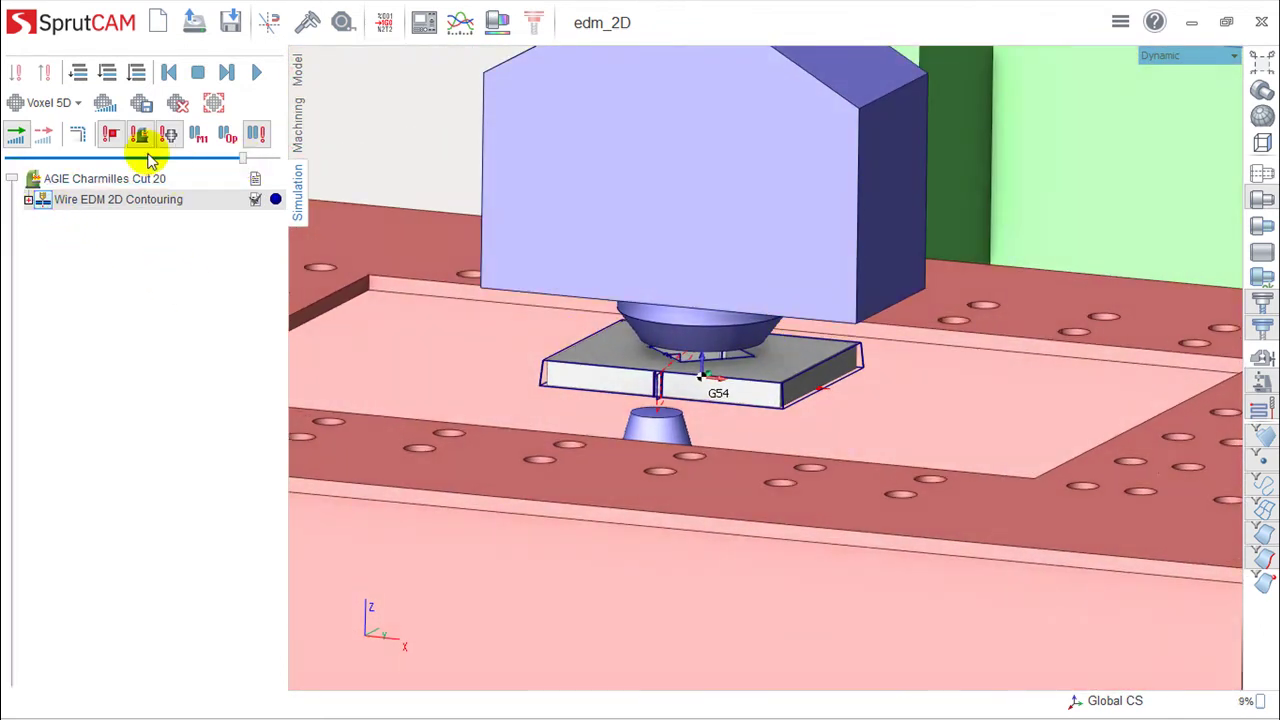
left_click(12, 186)
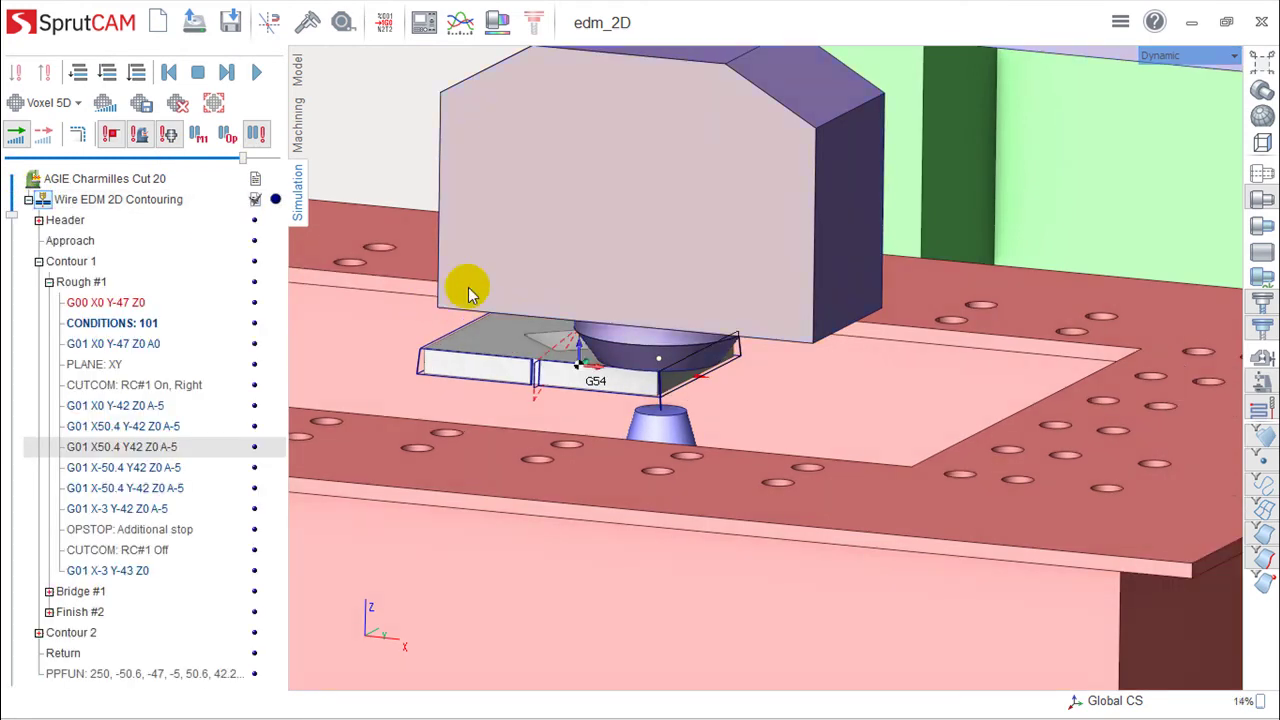
Scrub the simulation through Contour 1's rough pass into Bridge #1, centring the workpiece.
scroll(628, 340, "up", 5)
scroll(749, 337, "down", 2)
scroll(1010, 291, "down", 1)
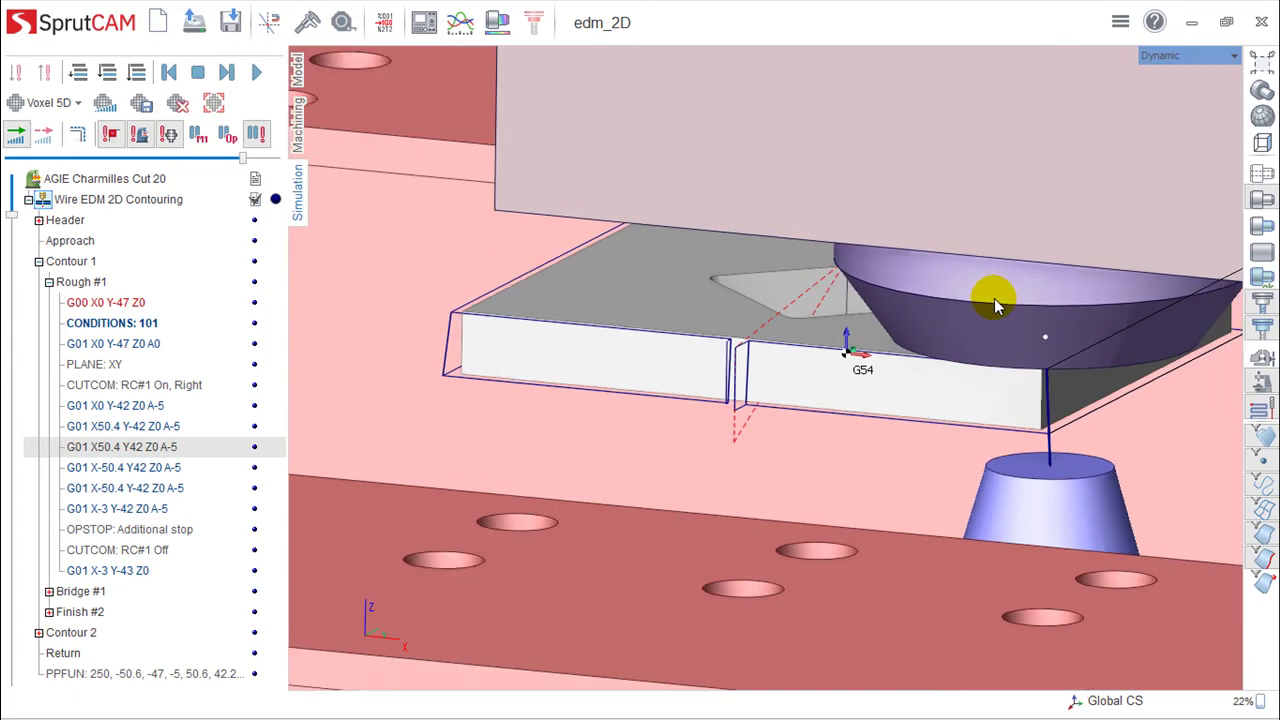
left_click(12, 216)
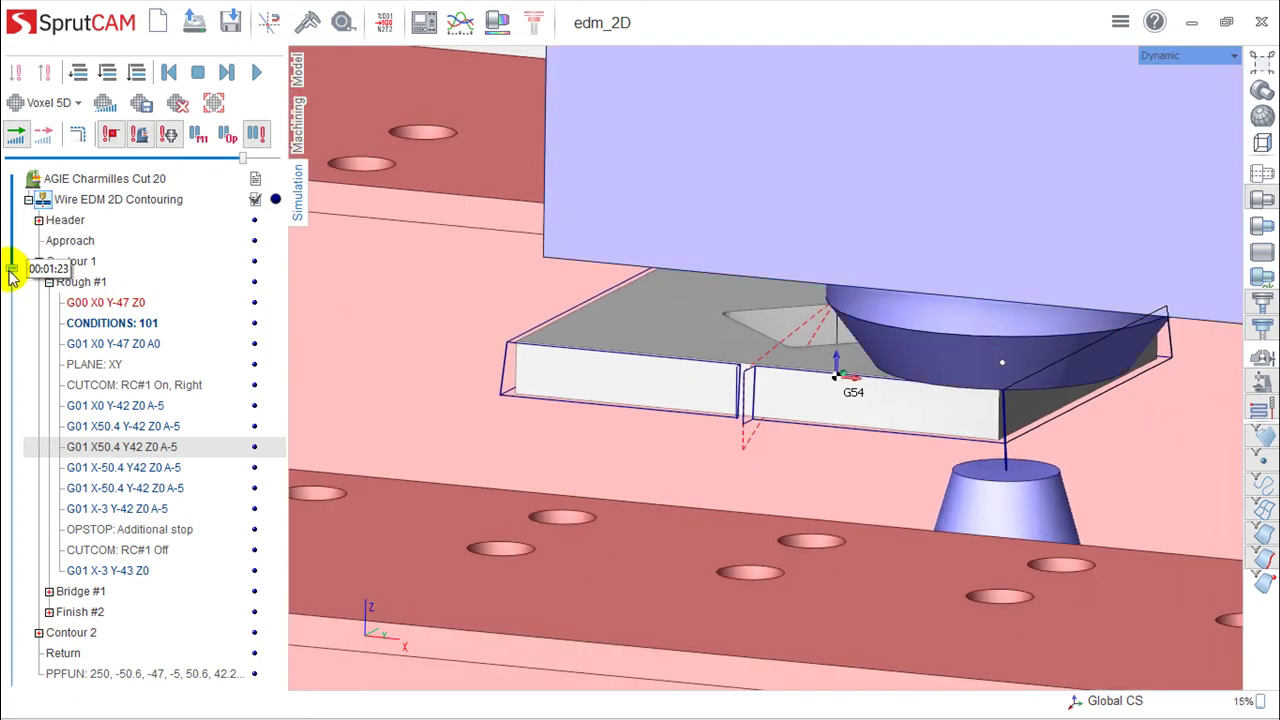
left_click(9, 288)
left_click(9, 334)
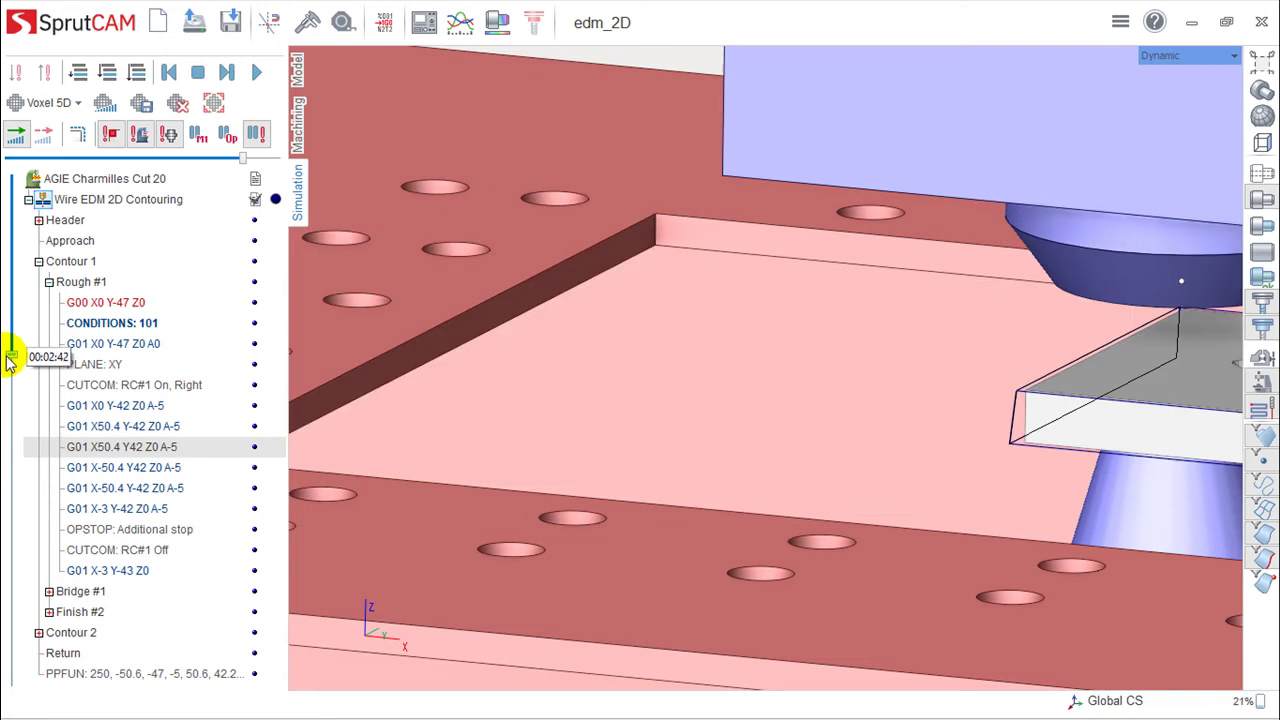
left_click_drag(9, 372, 10, 488)
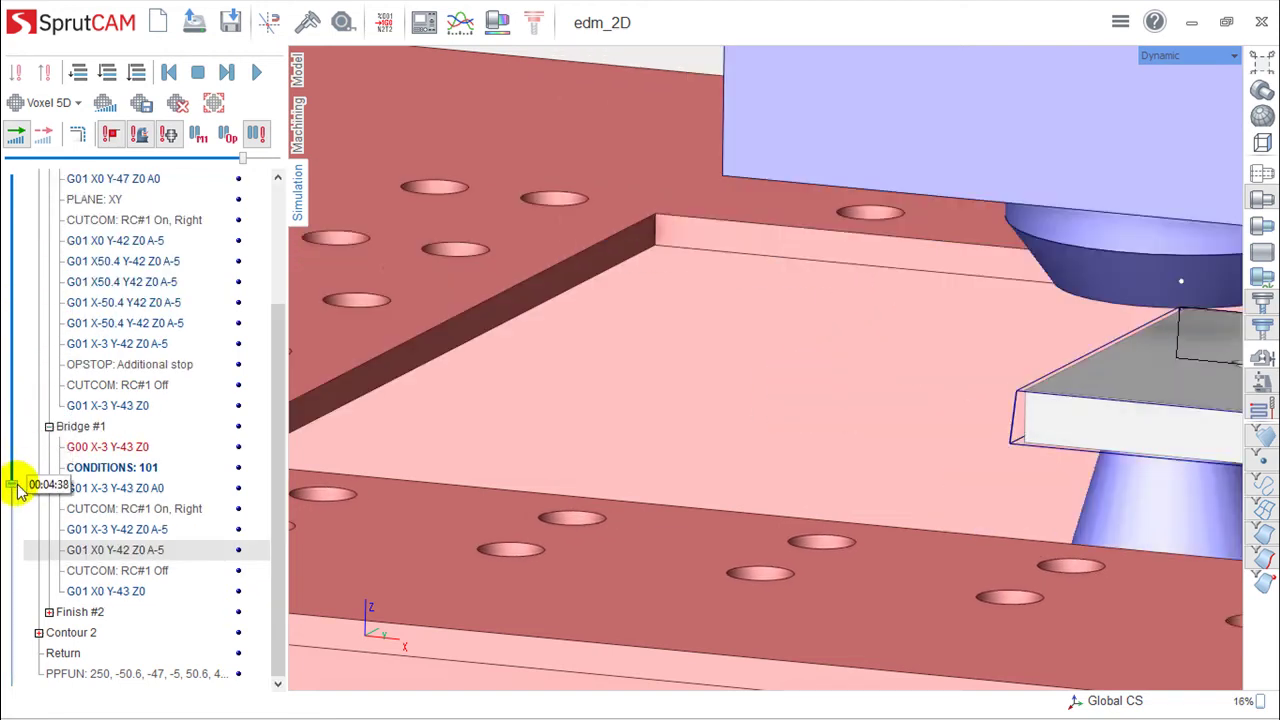
middle_click_drag(875, 385, 320, 288)
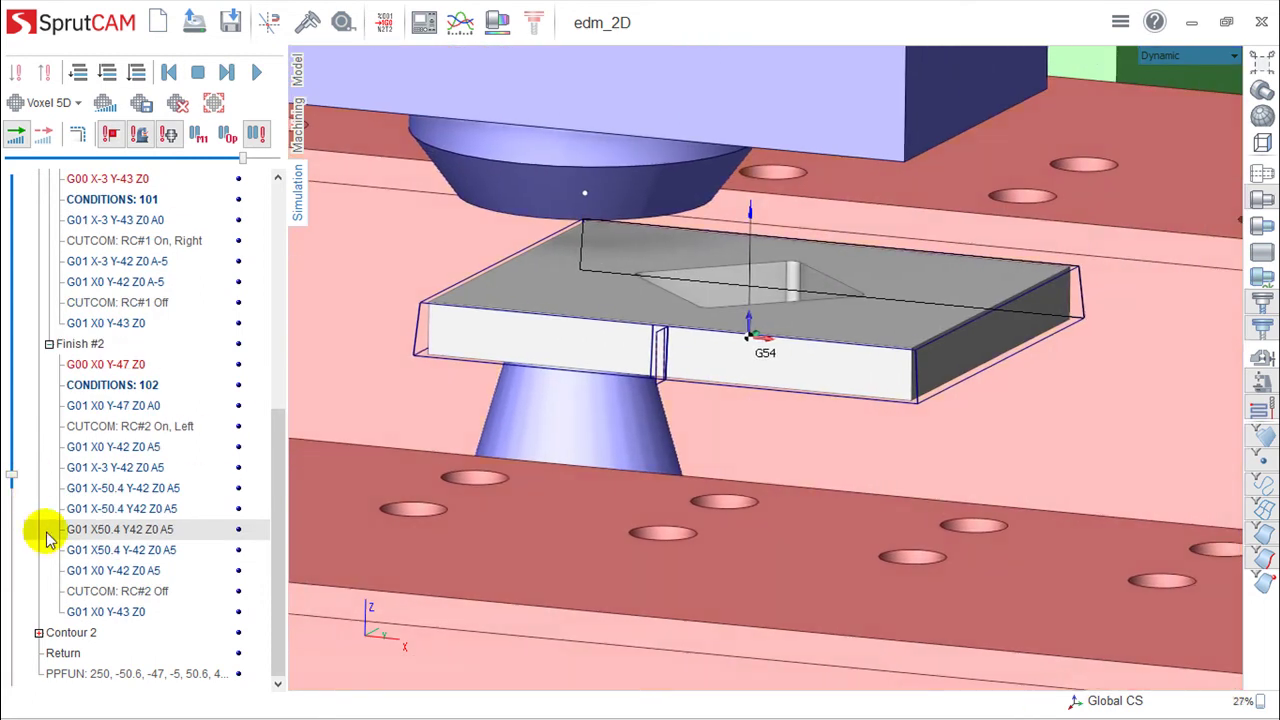
Advance through Finish #2 into Contour 2, then return to the Machining page.
left_click_drag(13, 476, 14, 533)
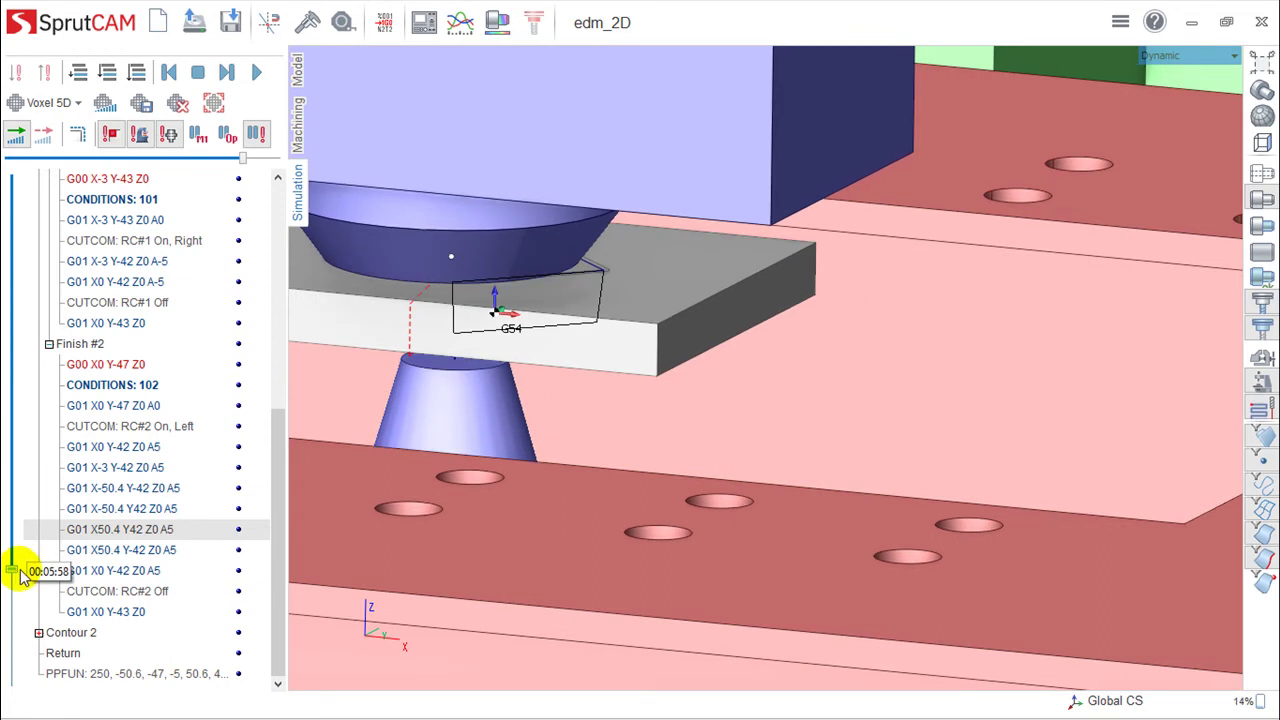
left_click_drag(14, 533, 14, 572)
scroll(834, 466, "up", 2)
scroll(871, 471, "up", 2)
scroll(800, 449, "up", 1)
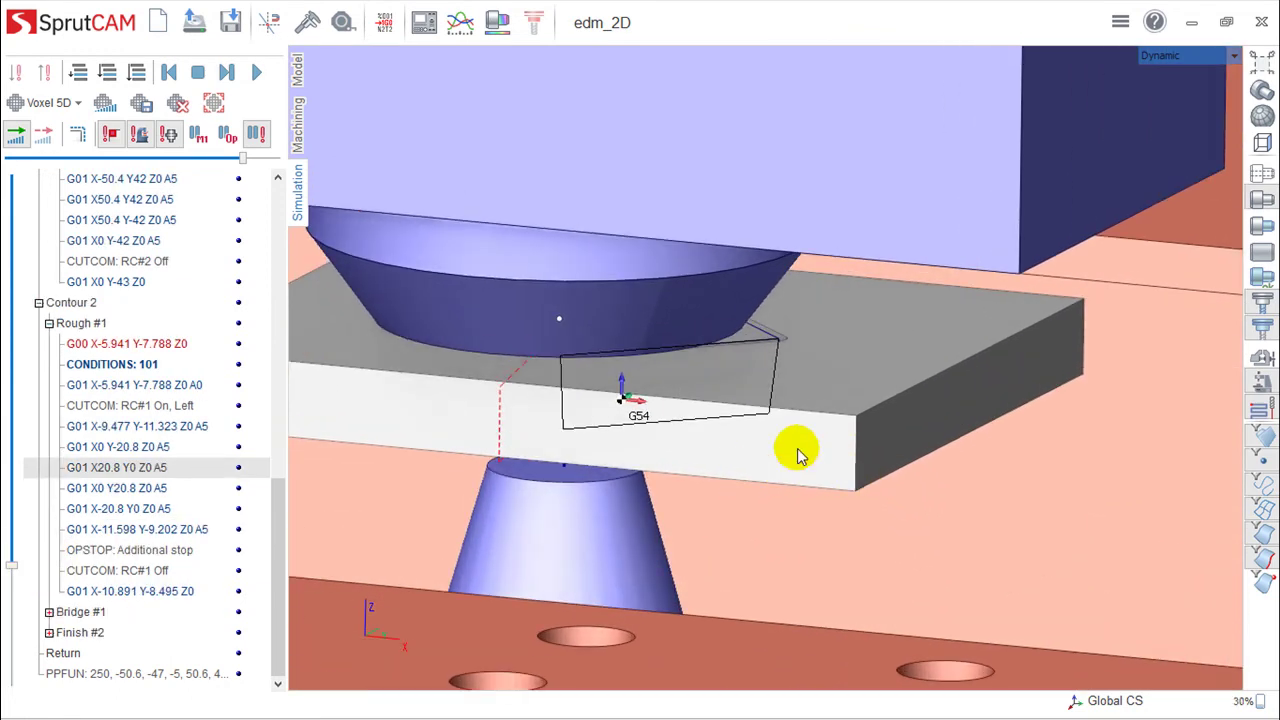
scroll(797, 446, "up", 2)
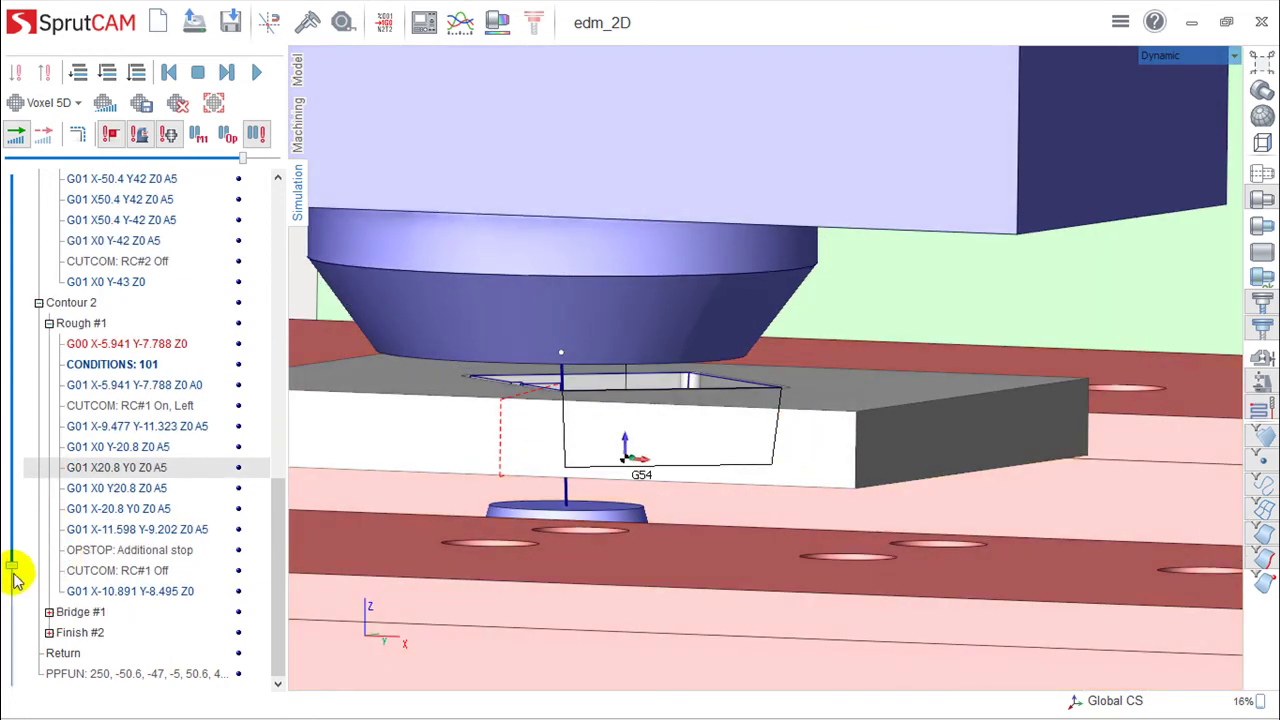
left_click_drag(14, 572, 22, 688)
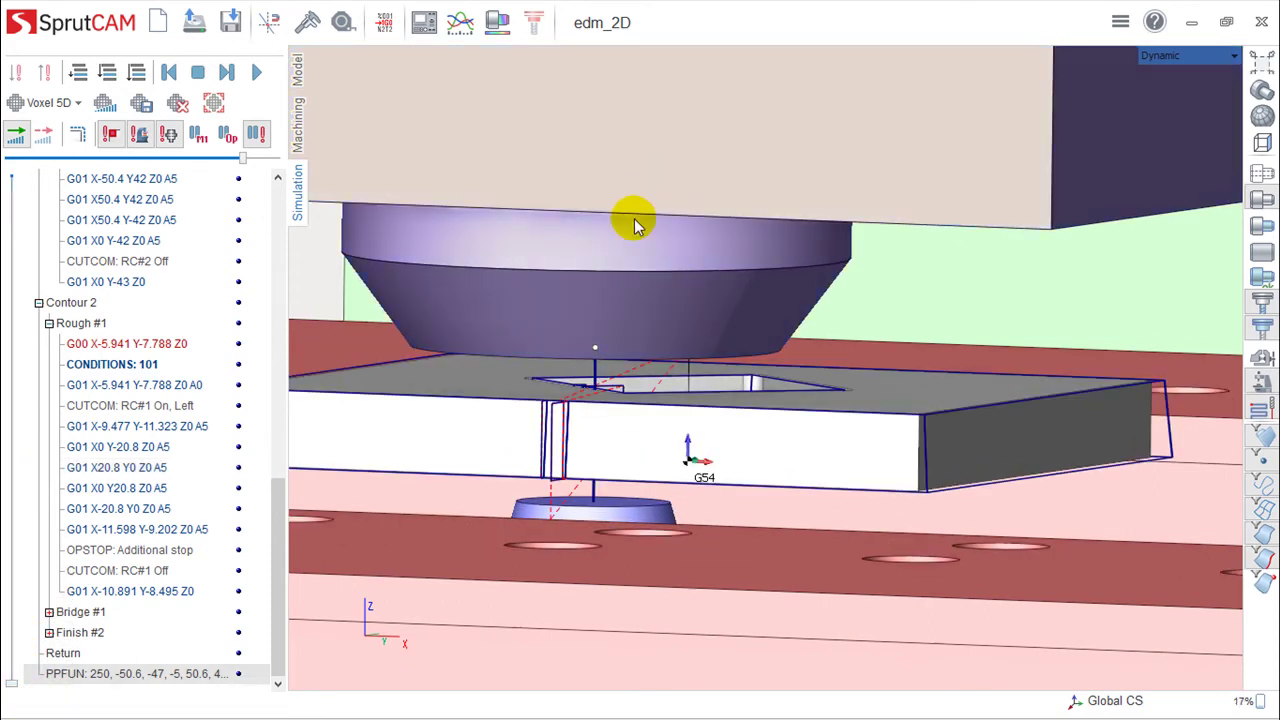
left_click(295, 135)
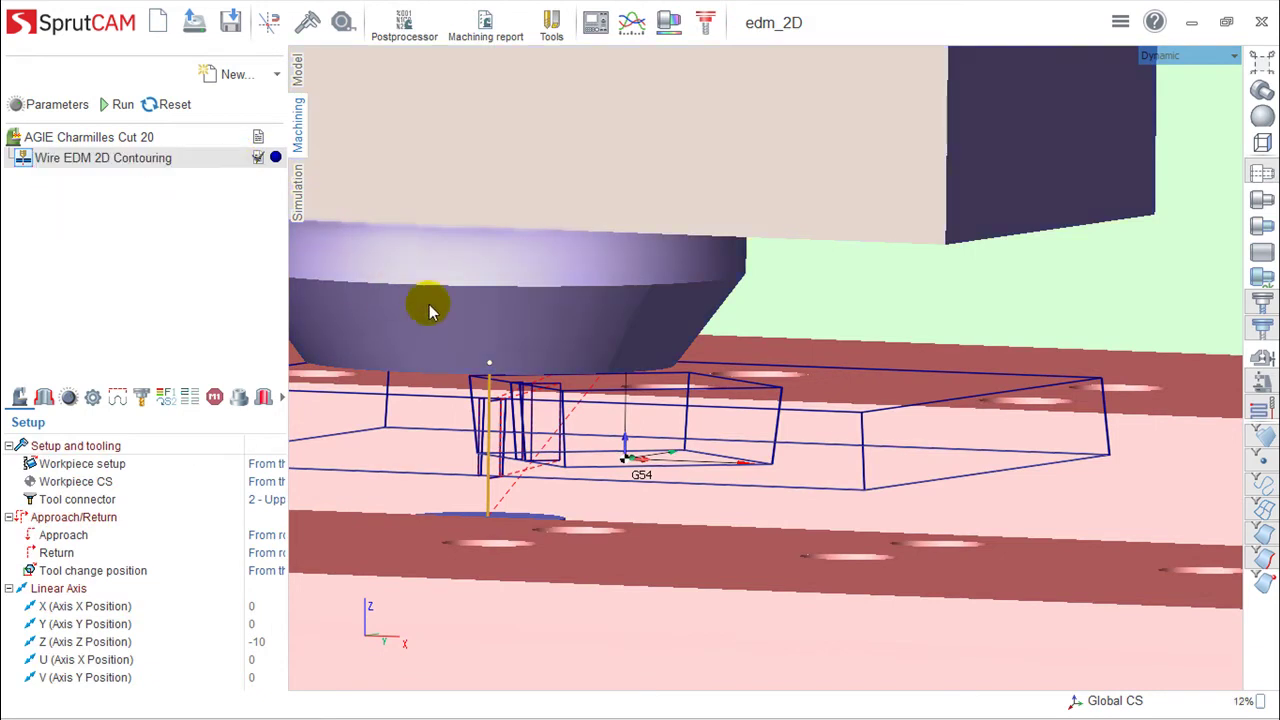
Show the operation's parts, hide the machine model and orbit around the frame part.
left_click(43, 397)
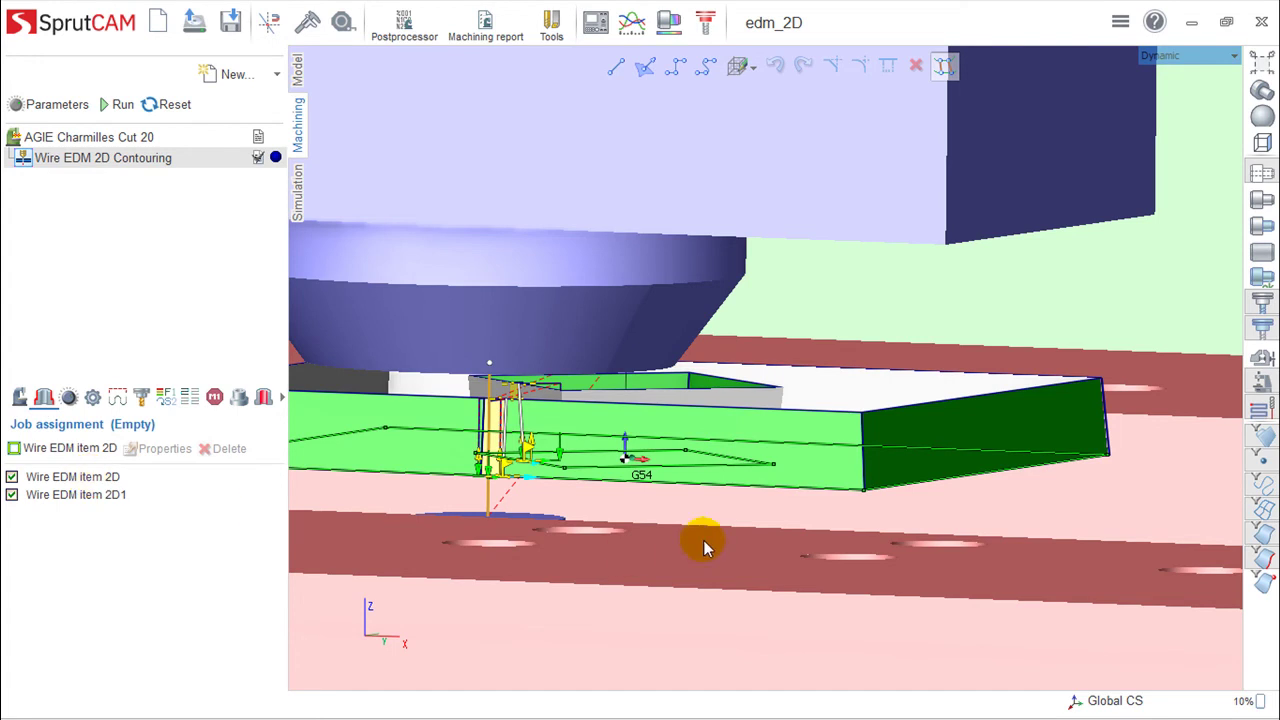
scroll(727, 470, "down", 3)
scroll(727, 463, "up", 5)
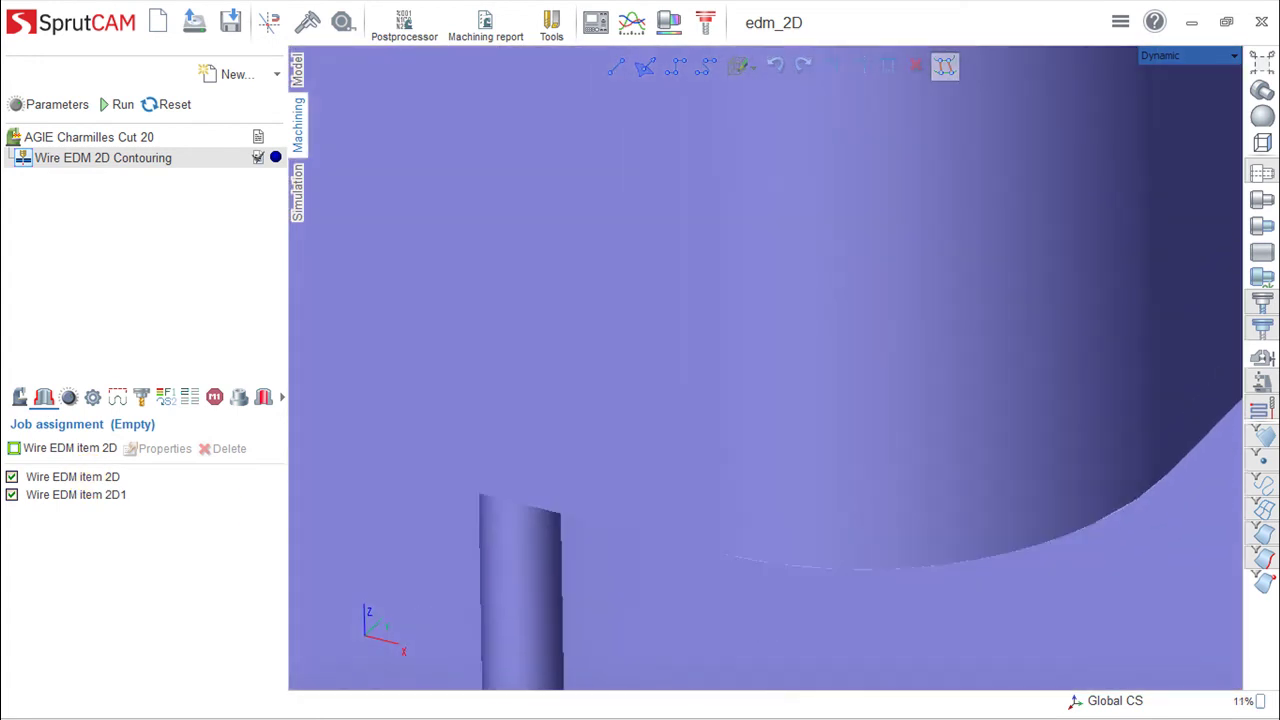
left_click(1260, 393)
mouse_move(928, 209)
left_mouse_down()
mouse_move(775, 400)
mouse_move(737, 229)
left_mouse_up()
scroll(770, 330, "up", 5)
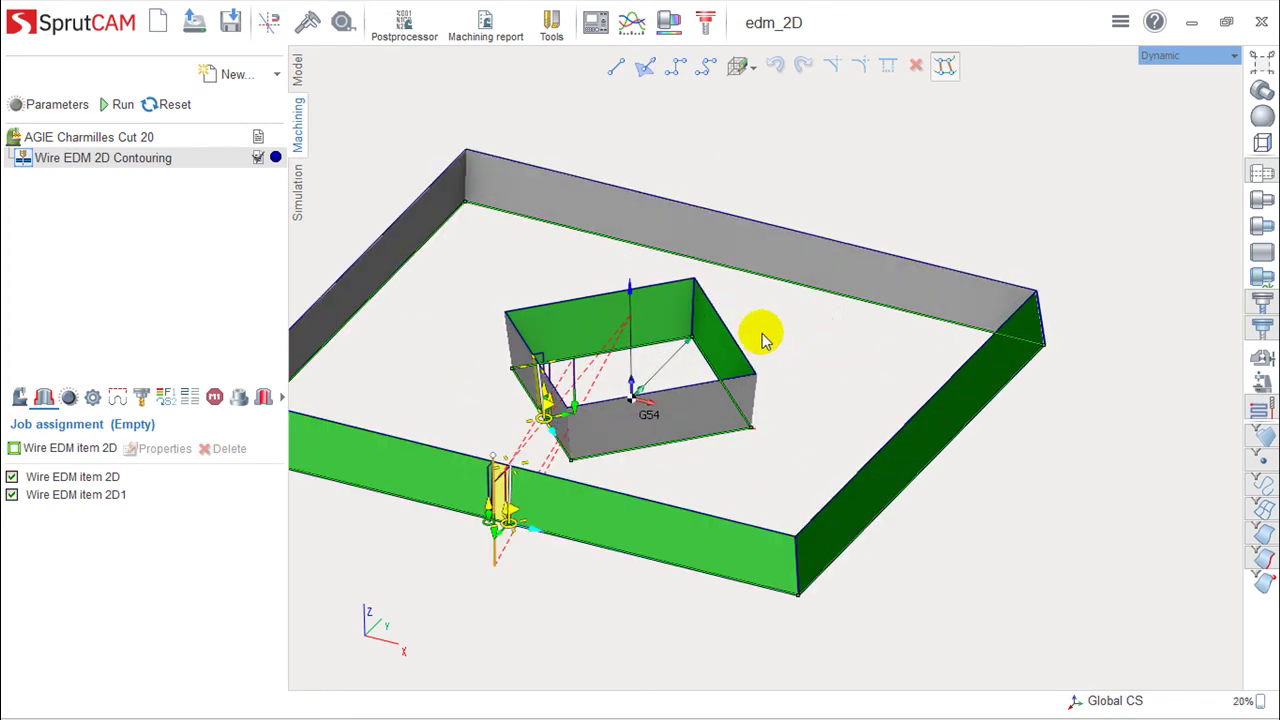
right_click_drag(925, 348, 934, 446)
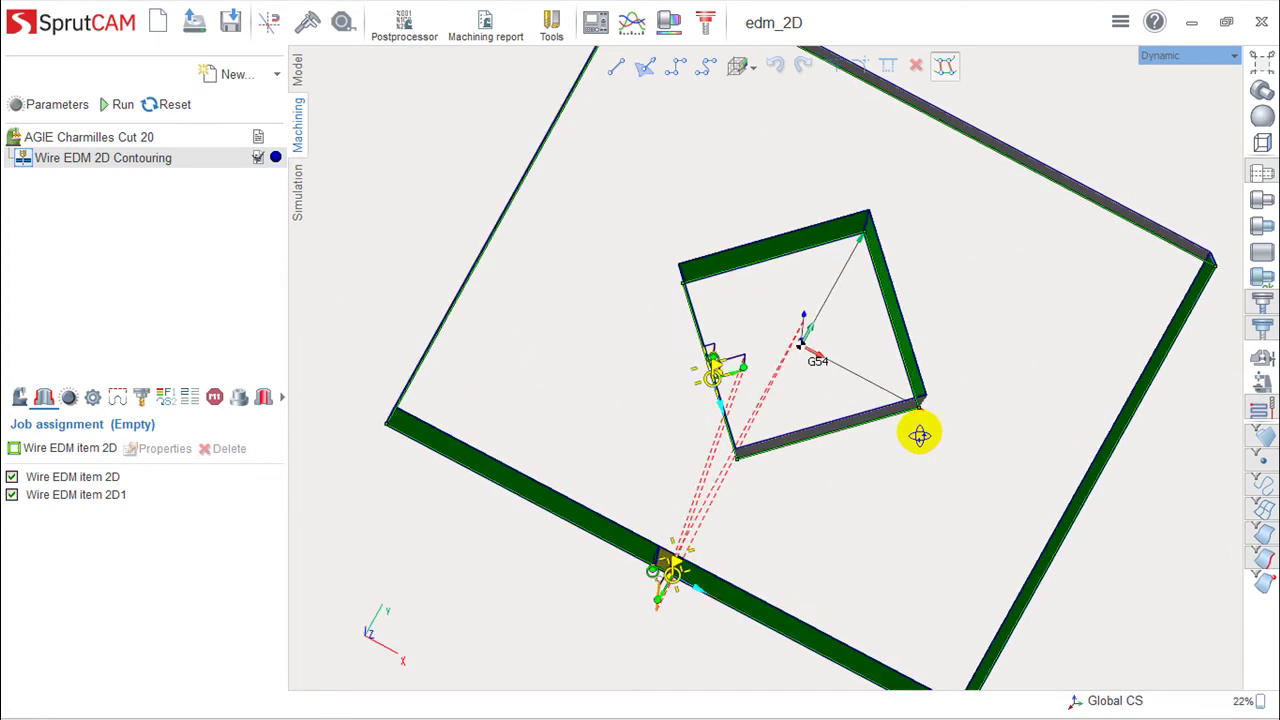
right_click_drag(934, 446, 914, 336)
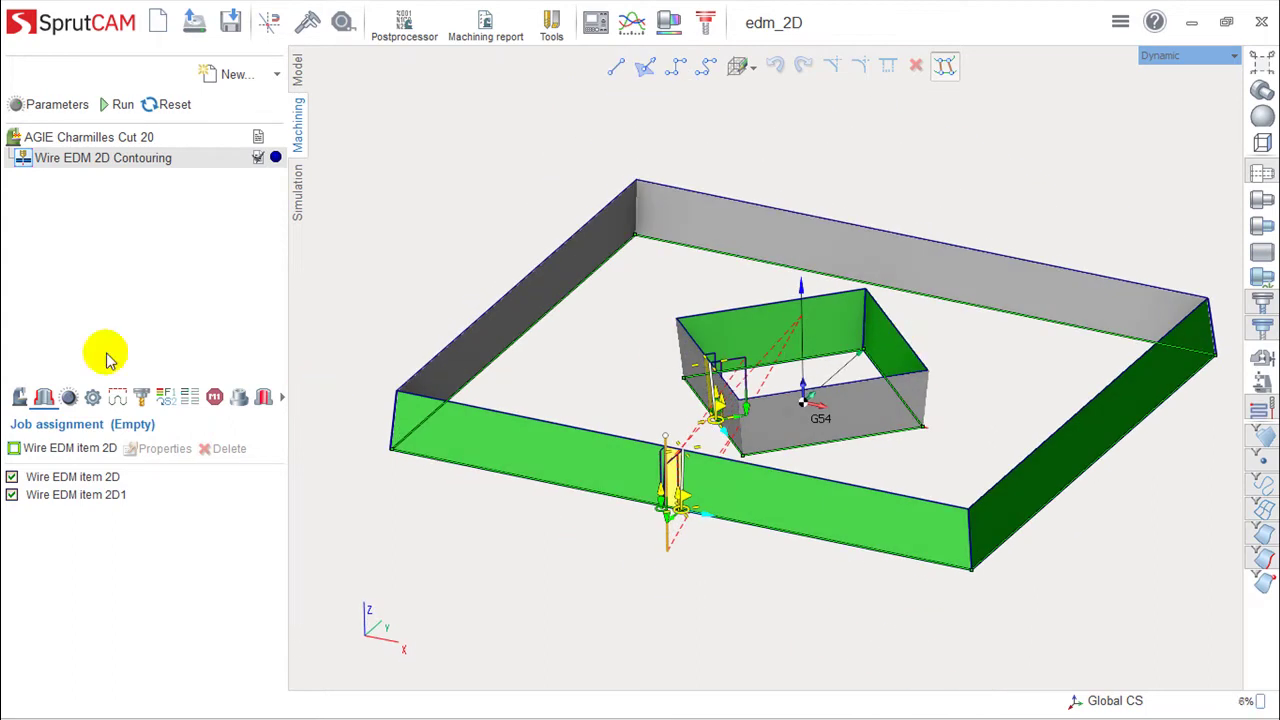
Open the edm_4D example project without saving changes to edm_2D.
left_click(194, 22)
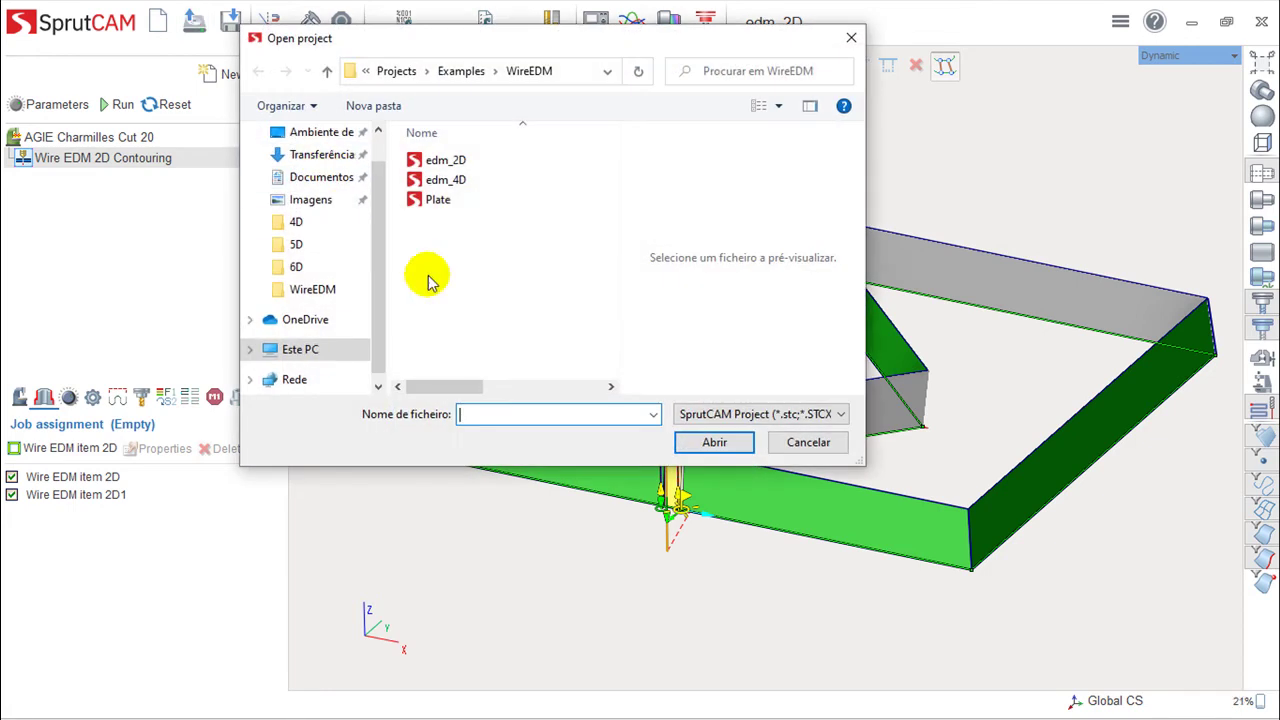
left_click(448, 181)
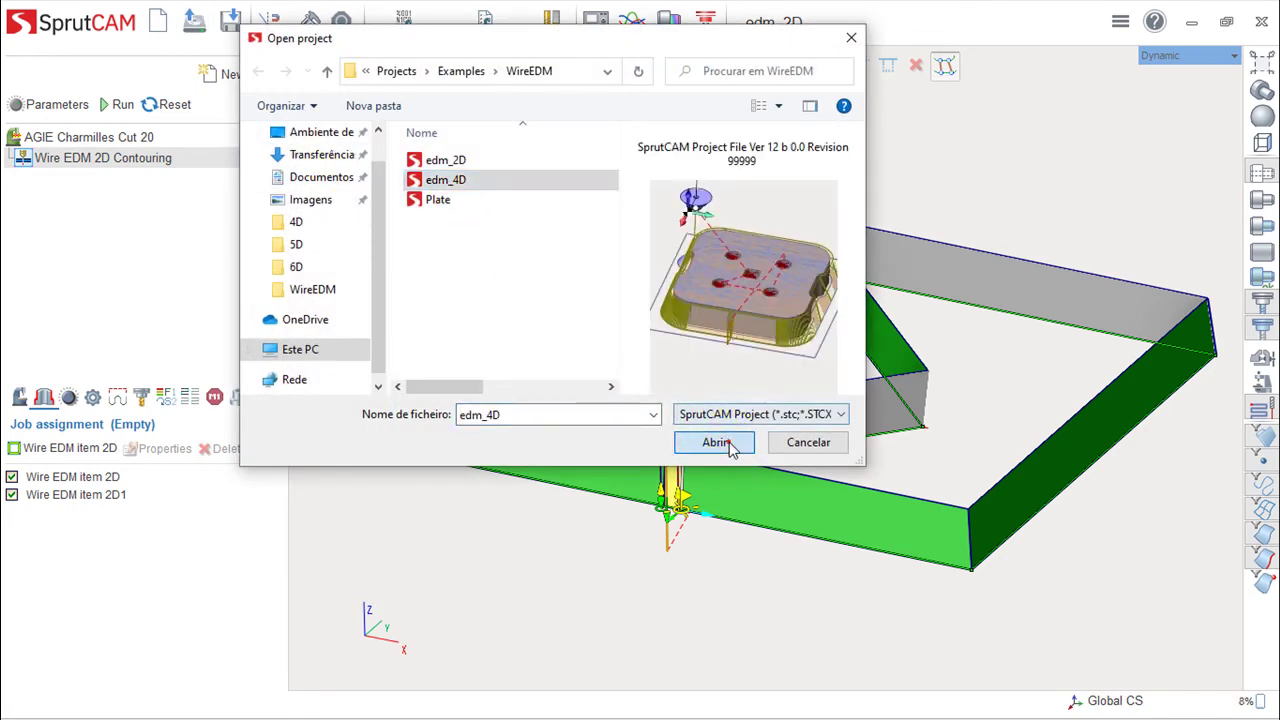
left_click(718, 441)
left_click(693, 395)
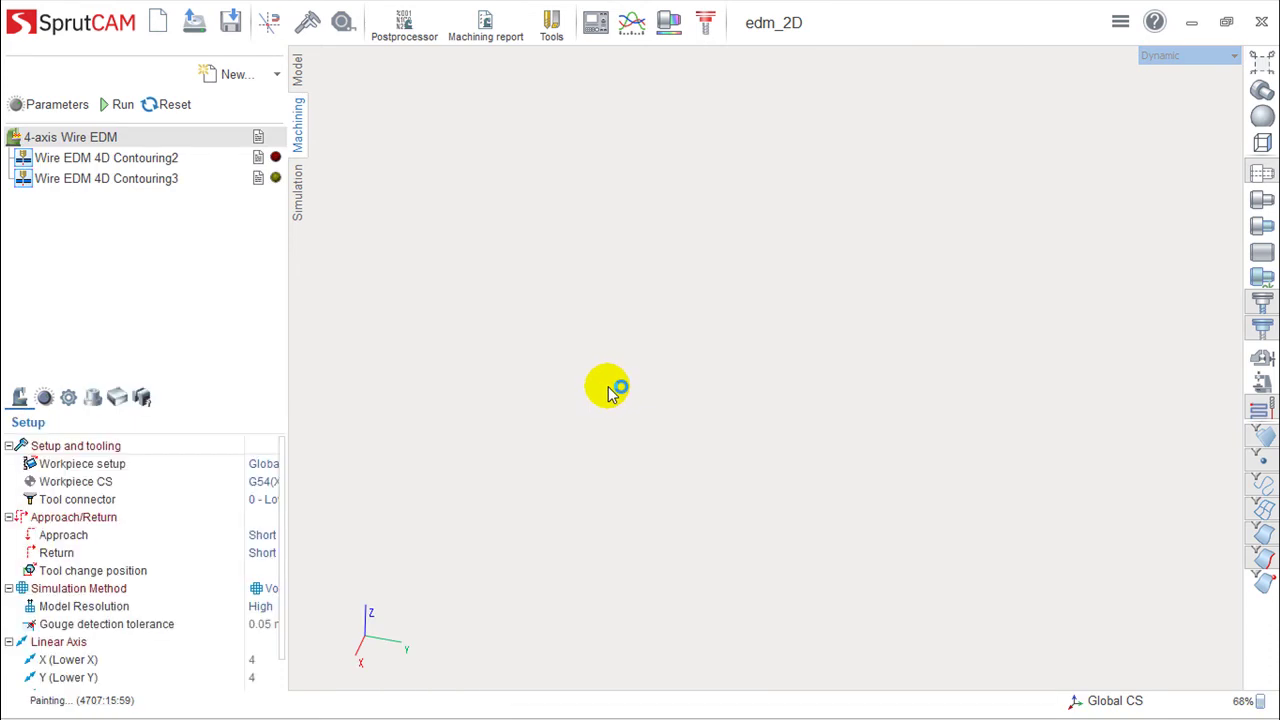
Orbit and zoom in and out on the edm_4D part to examine its tapered outer contour.
mouse_move(686, 398)
right_mouse_down()
mouse_move(697, 474)
mouse_move(731, 457)
mouse_move(680, 400)
mouse_move(683, 436)
right_mouse_up()
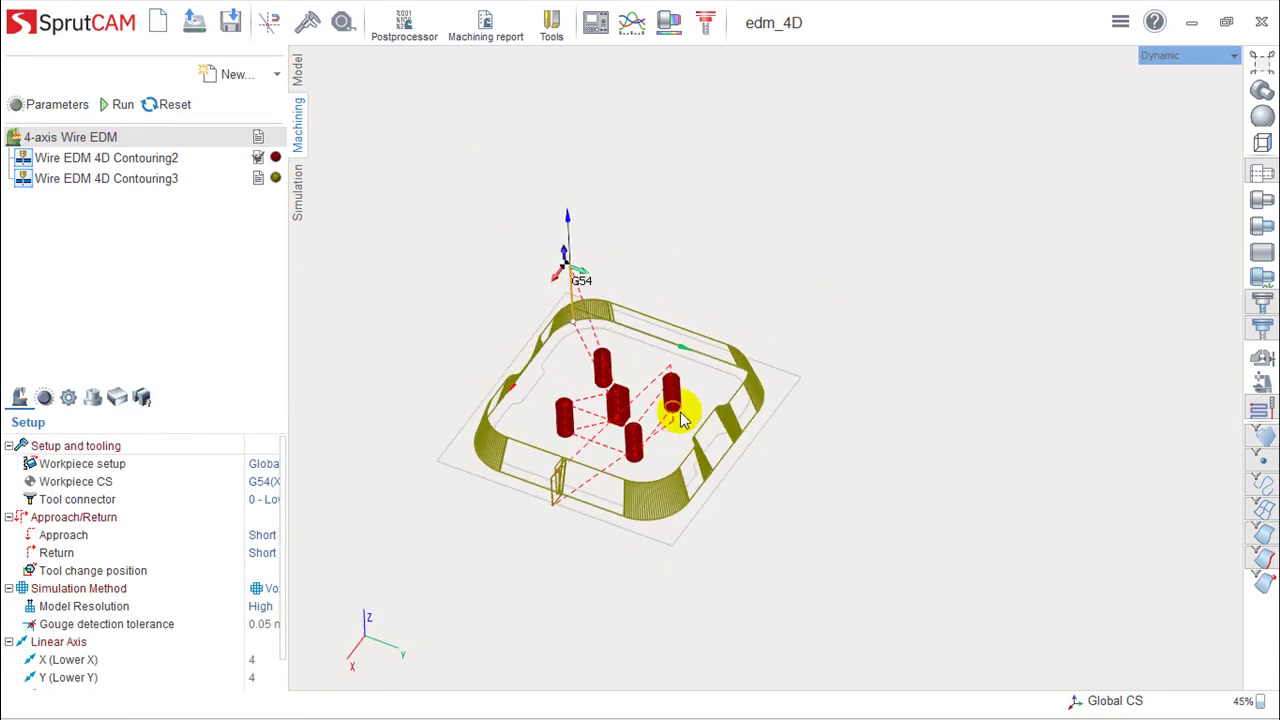
scroll(680, 420, "up", 2)
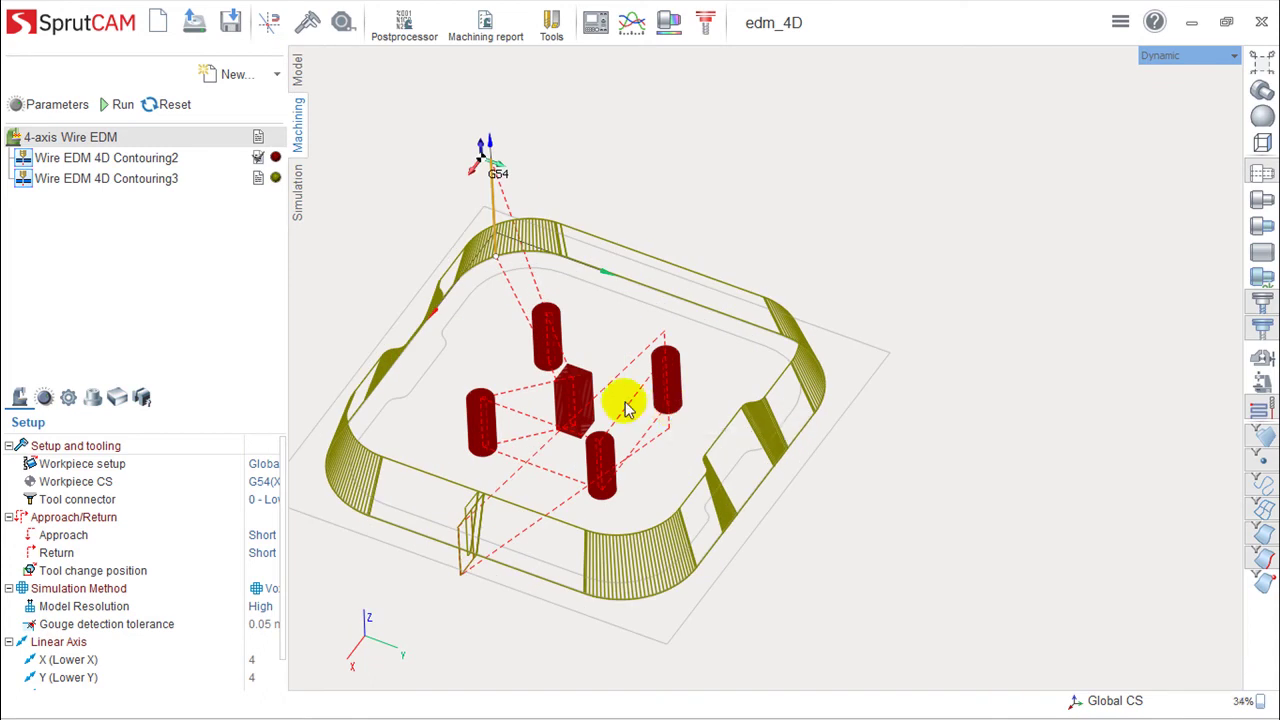
scroll(783, 366, "up", 1)
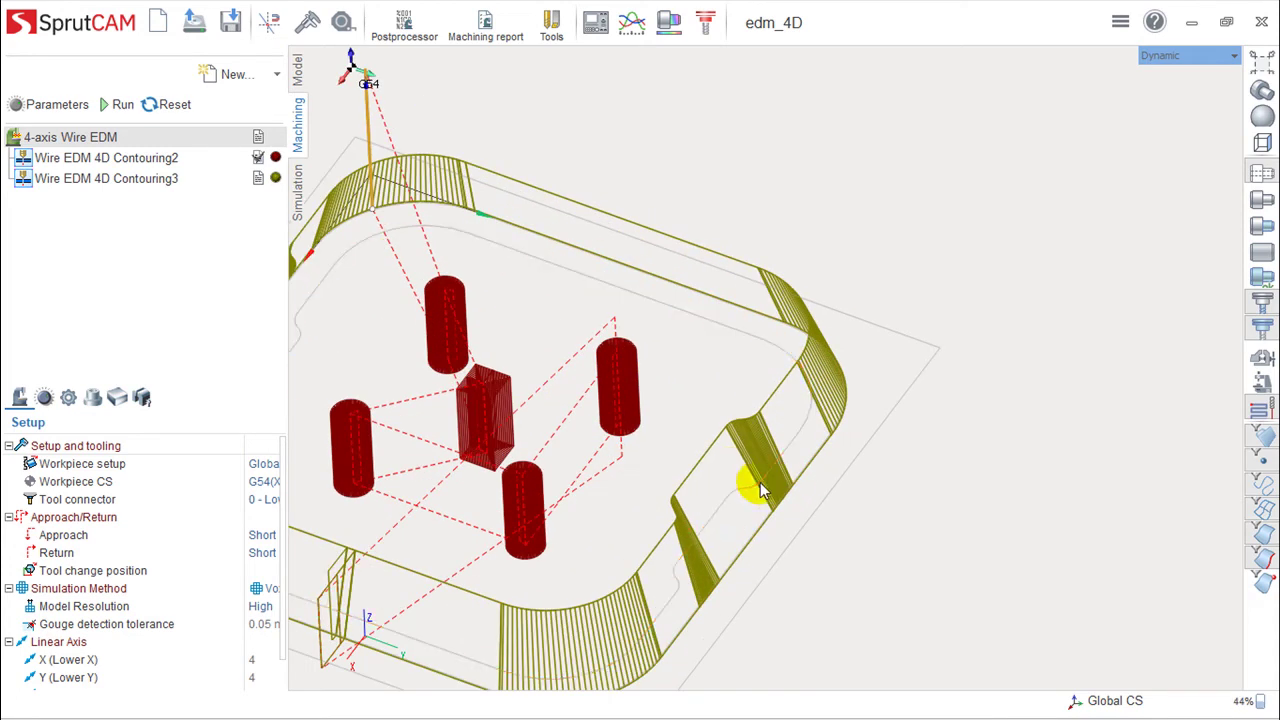
scroll(760, 478, "up", 2)
scroll(786, 471, "up", 1)
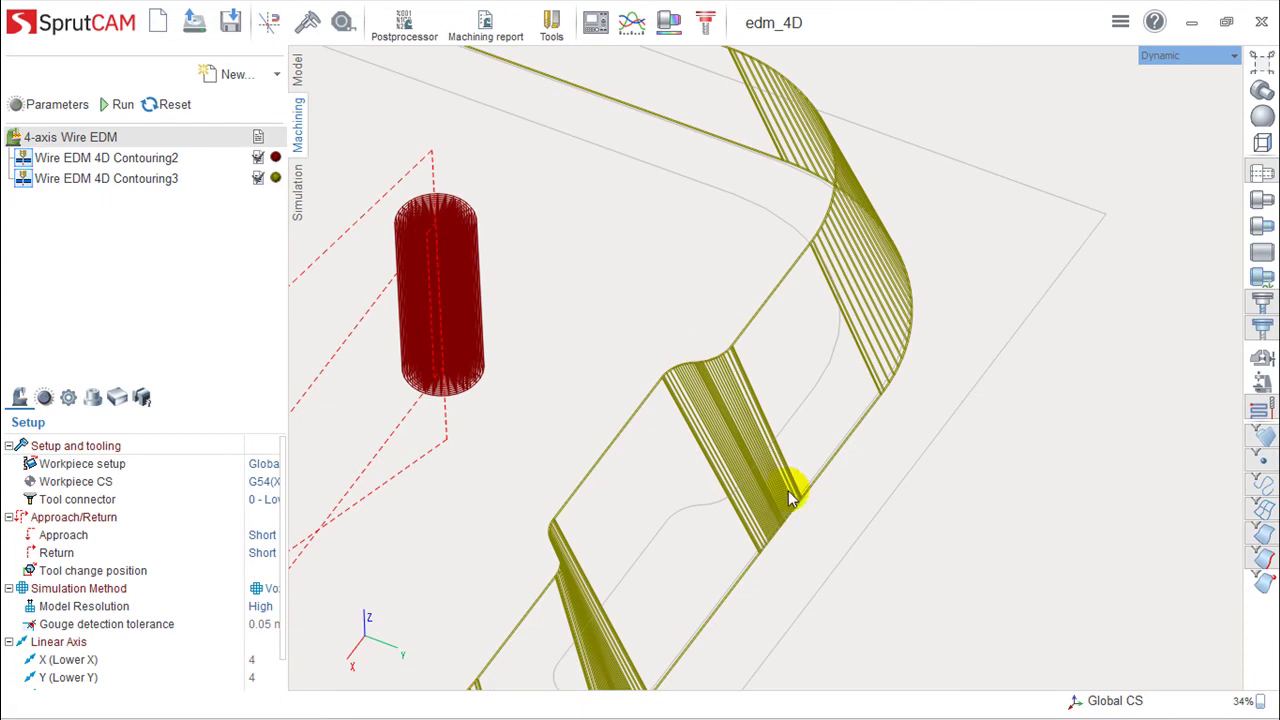
scroll(734, 466, "down", 2)
scroll(734, 466, "down", 2)
scroll(734, 466, "down", 2)
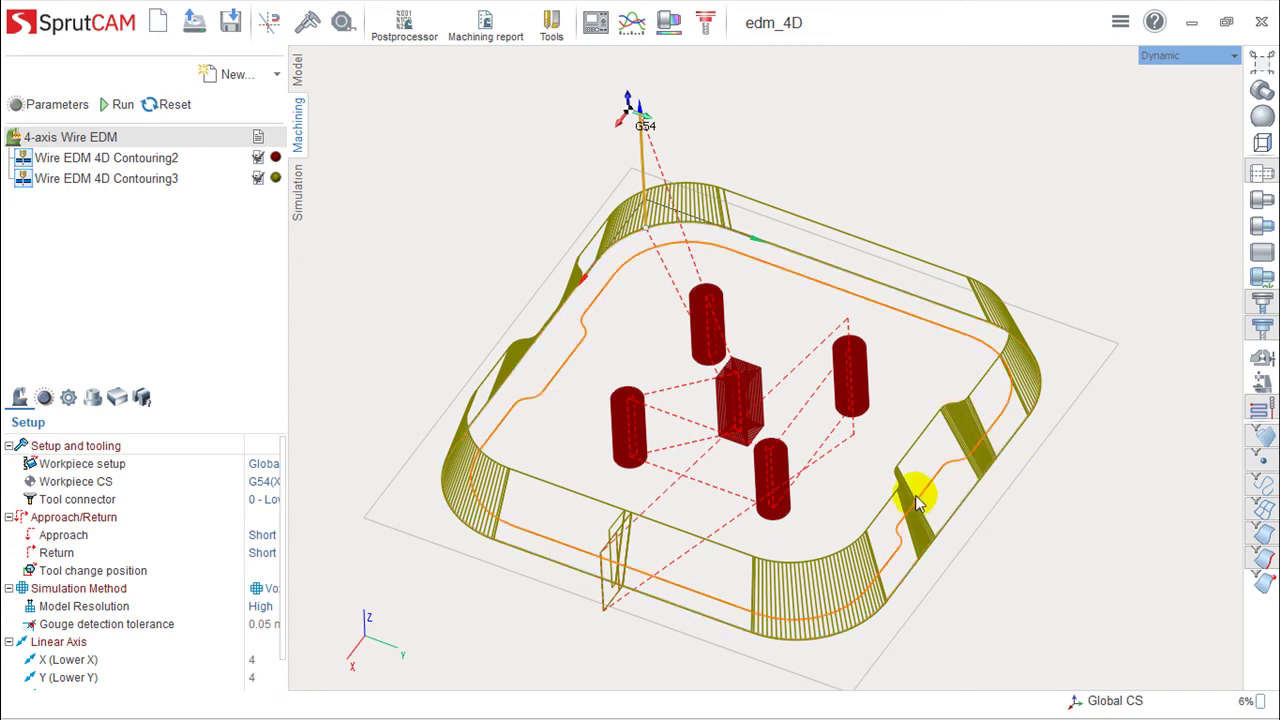
scroll(866, 457, "up", 2)
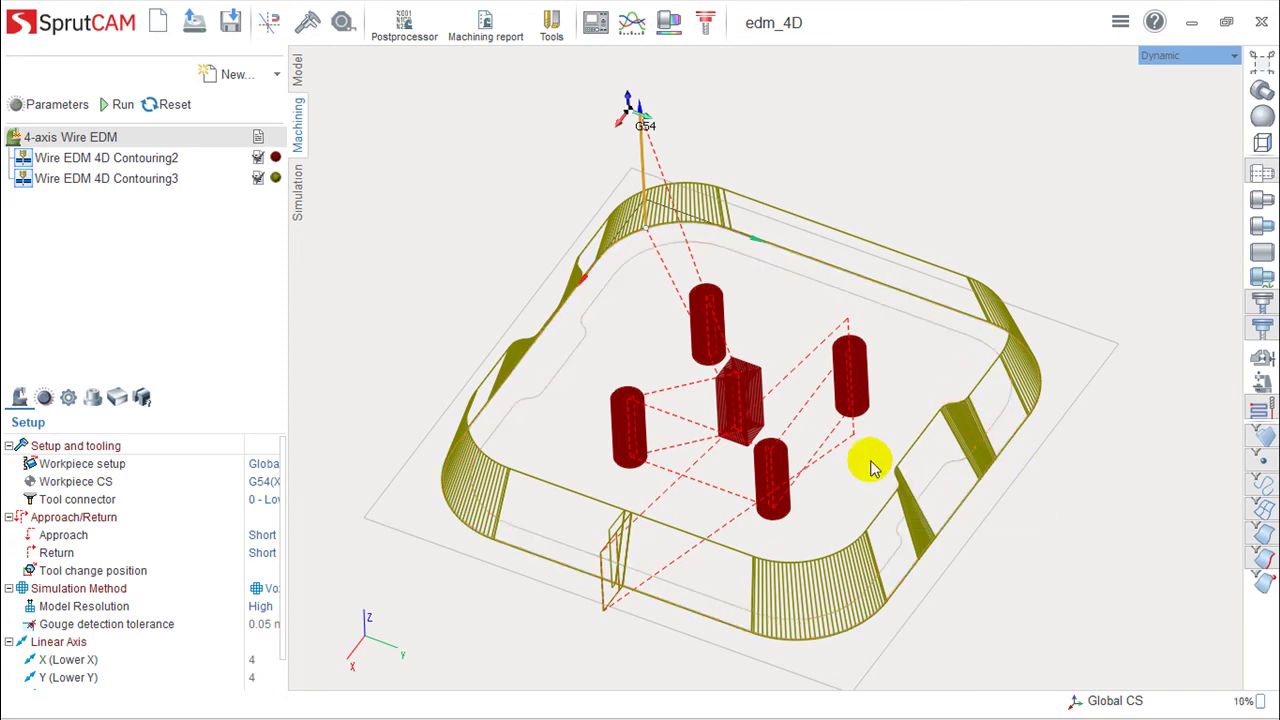
scroll(820, 410, "up", 2)
scroll(777, 363, "up", 2)
View the part from above and rotate it to see the five red internal cuts.
mouse_move(768, 336)
right_mouse_down()
mouse_move(824, 300)
mouse_move(823, 257)
mouse_move(790, 278)
right_mouse_up()
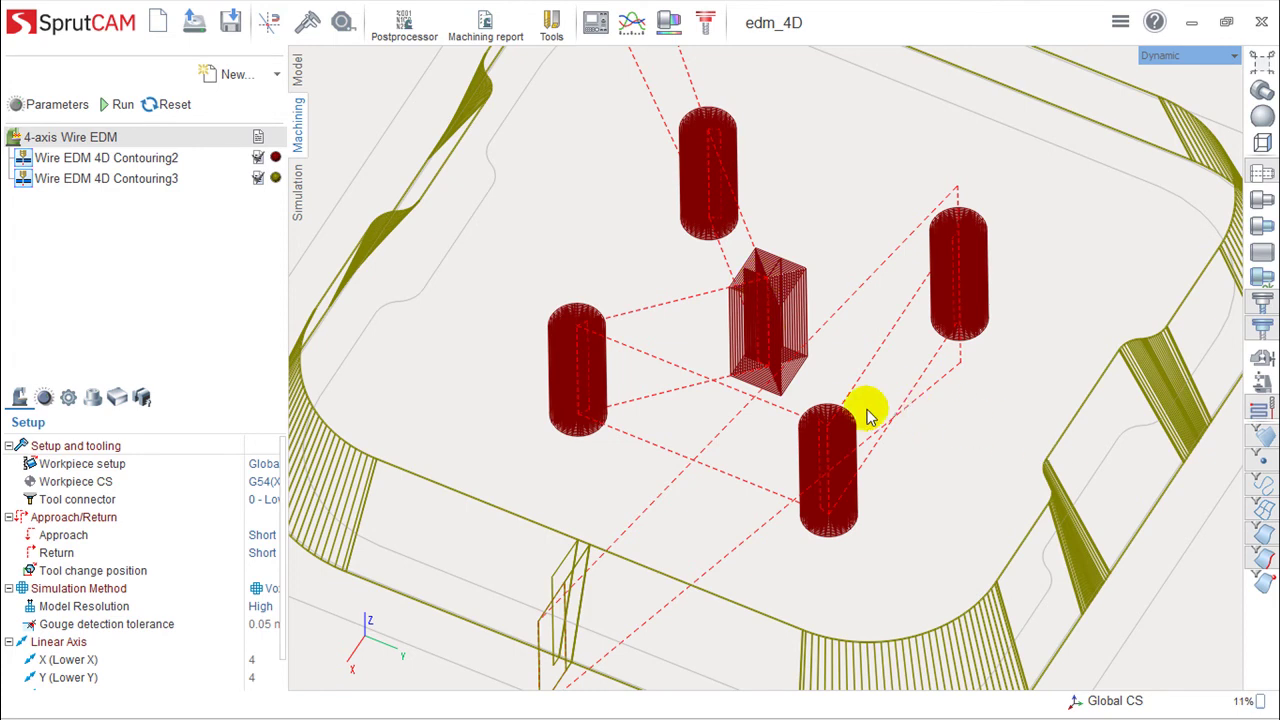
scroll(860, 418, "down", 5)
right_click_drag(883, 434, 863, 487)
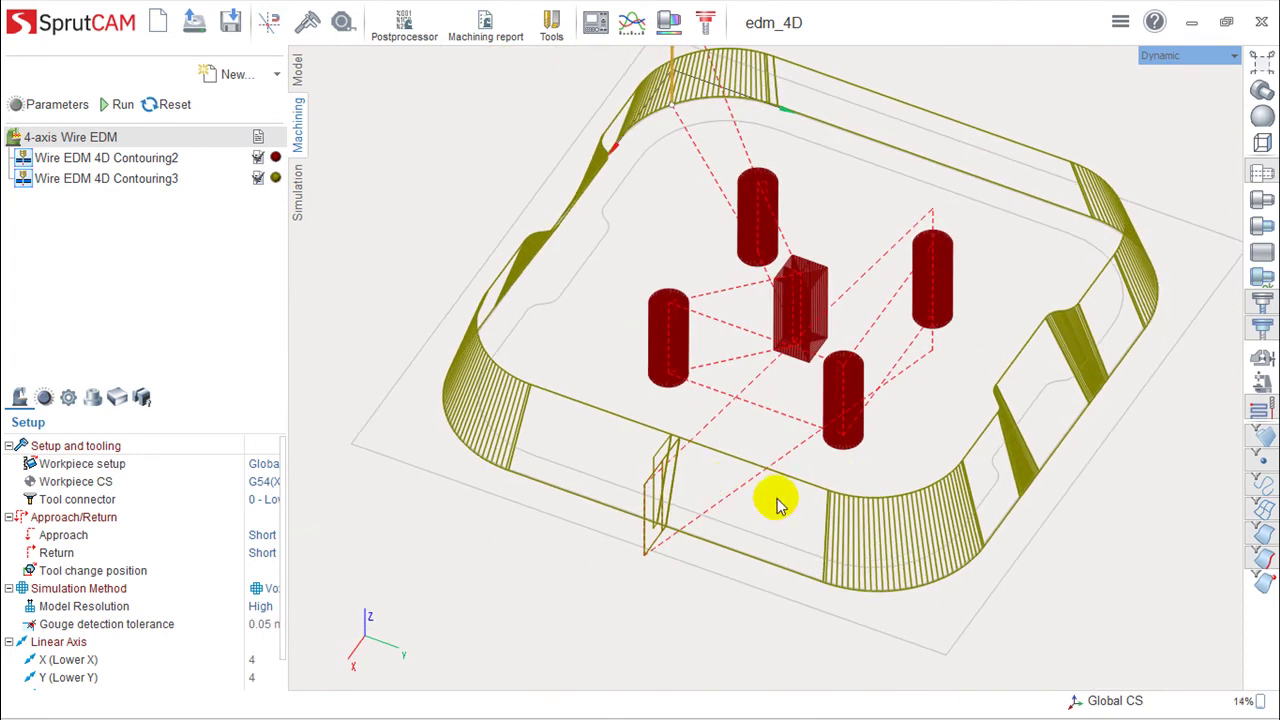
mouse_move(766, 305)
right_mouse_down()
mouse_move(717, 380)
mouse_move(749, 337)
mouse_move(829, 337)
mouse_move(791, 337)
mouse_move(767, 374)
mouse_move(646, 349)
right_mouse_up()
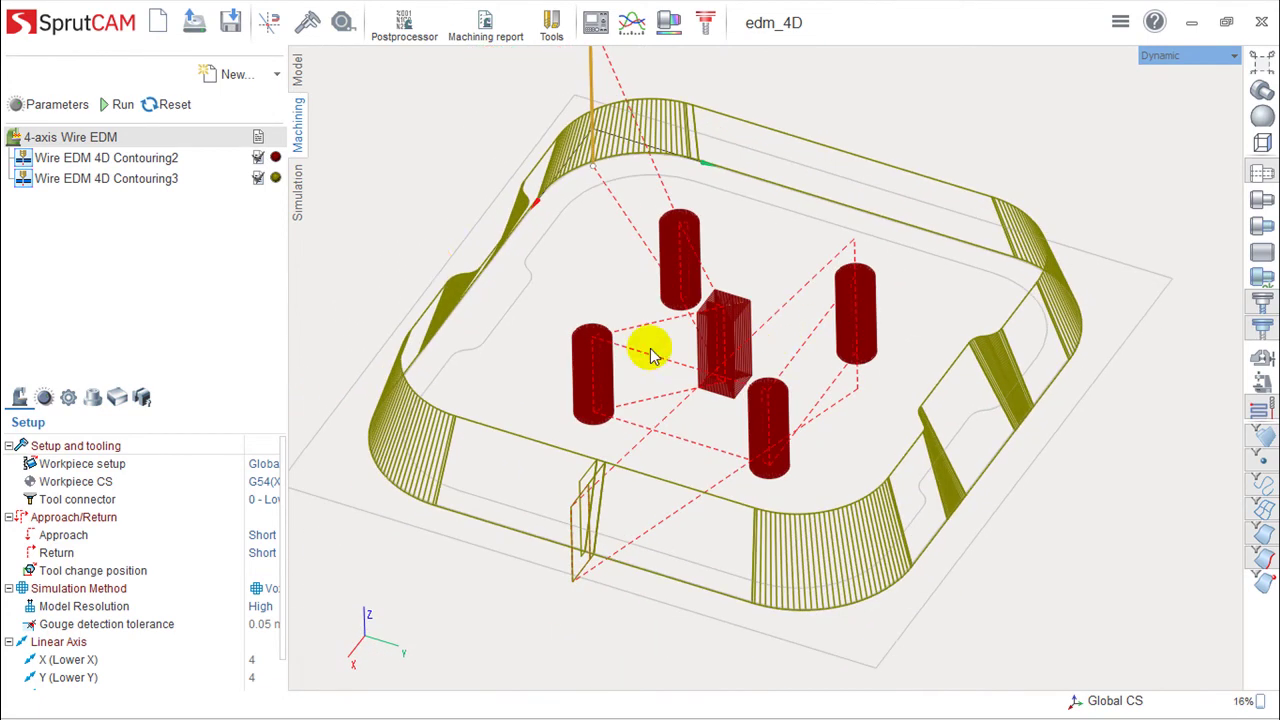
Start simulating the plate cut with both 4-axis Wire EDM operations.
left_click(298, 192)
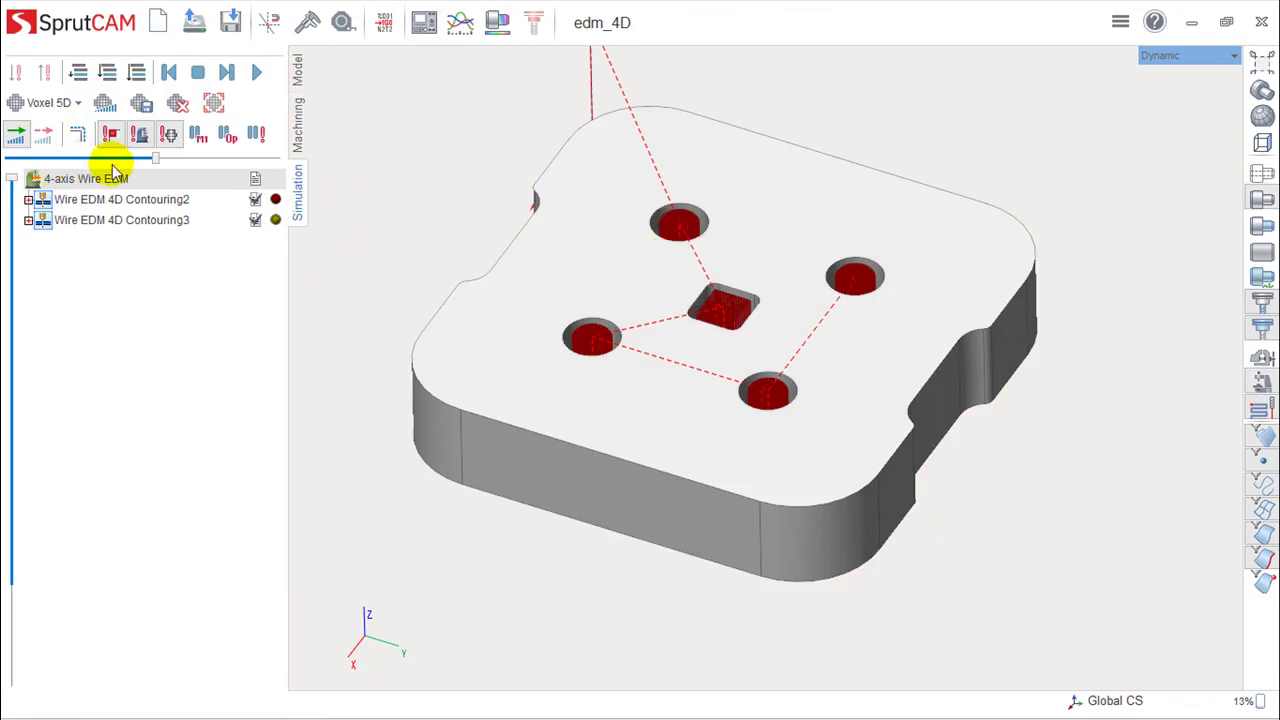
left_click_drag(145, 160, 155, 160)
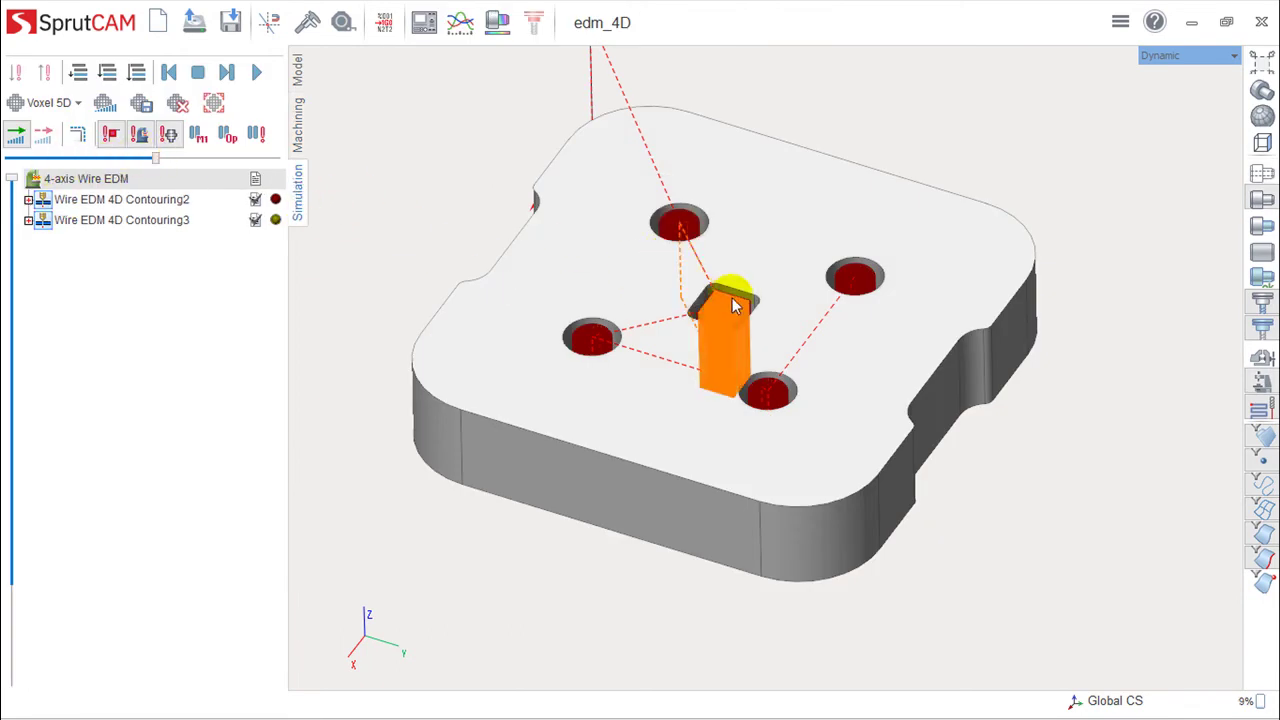
left_click(258, 76)
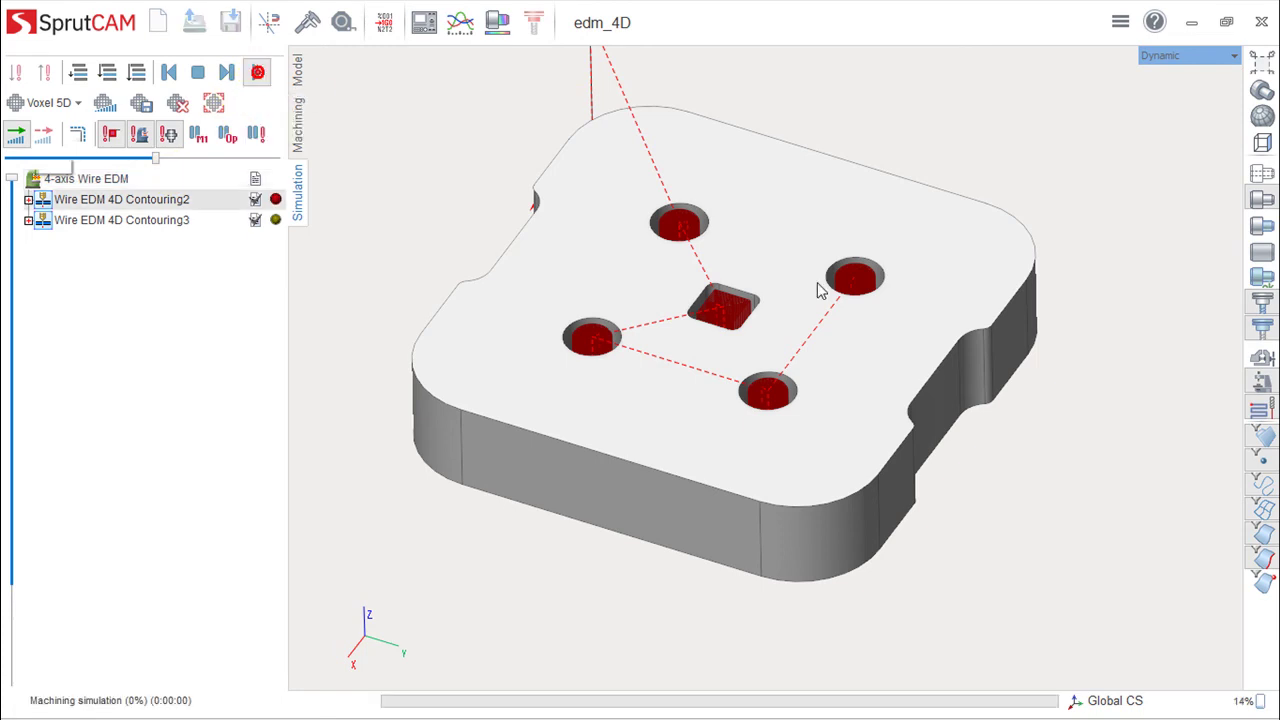
Watch the cut complete, then reselect Wire EDM 4D Contouring2 on the Machining page.
scroll(700, 240, "up", 5)
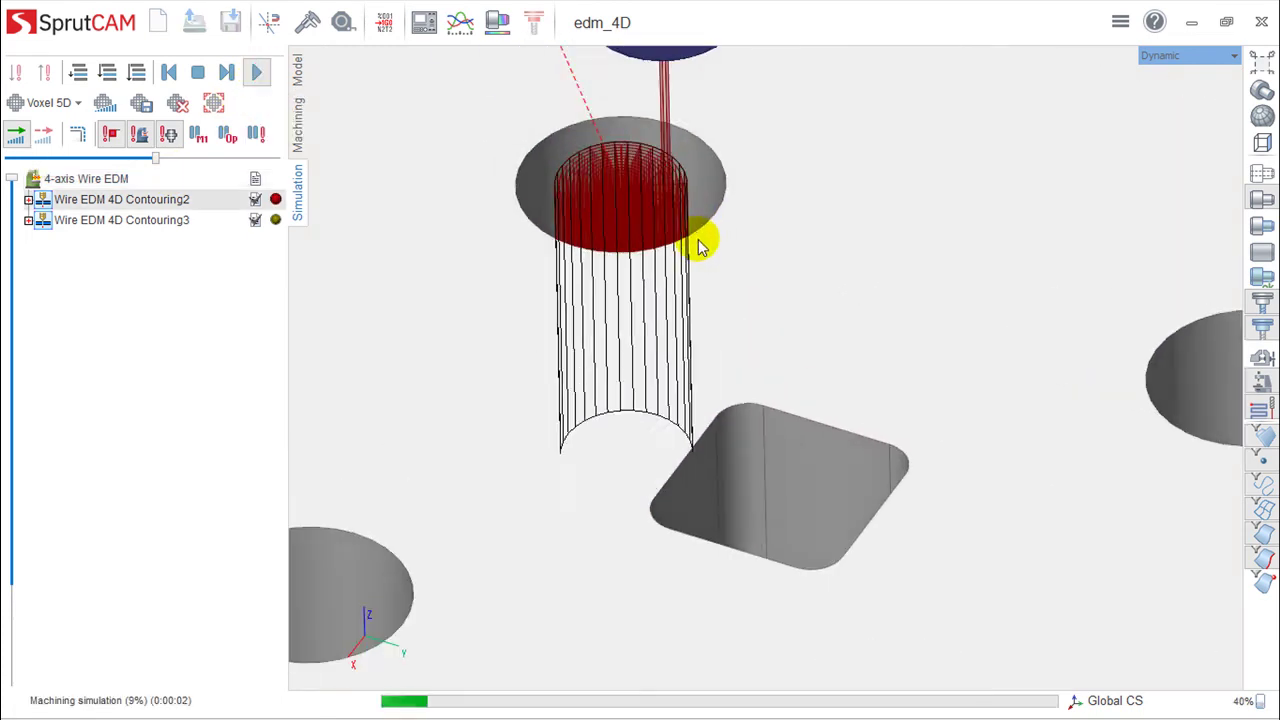
scroll(700, 255, "down", 3)
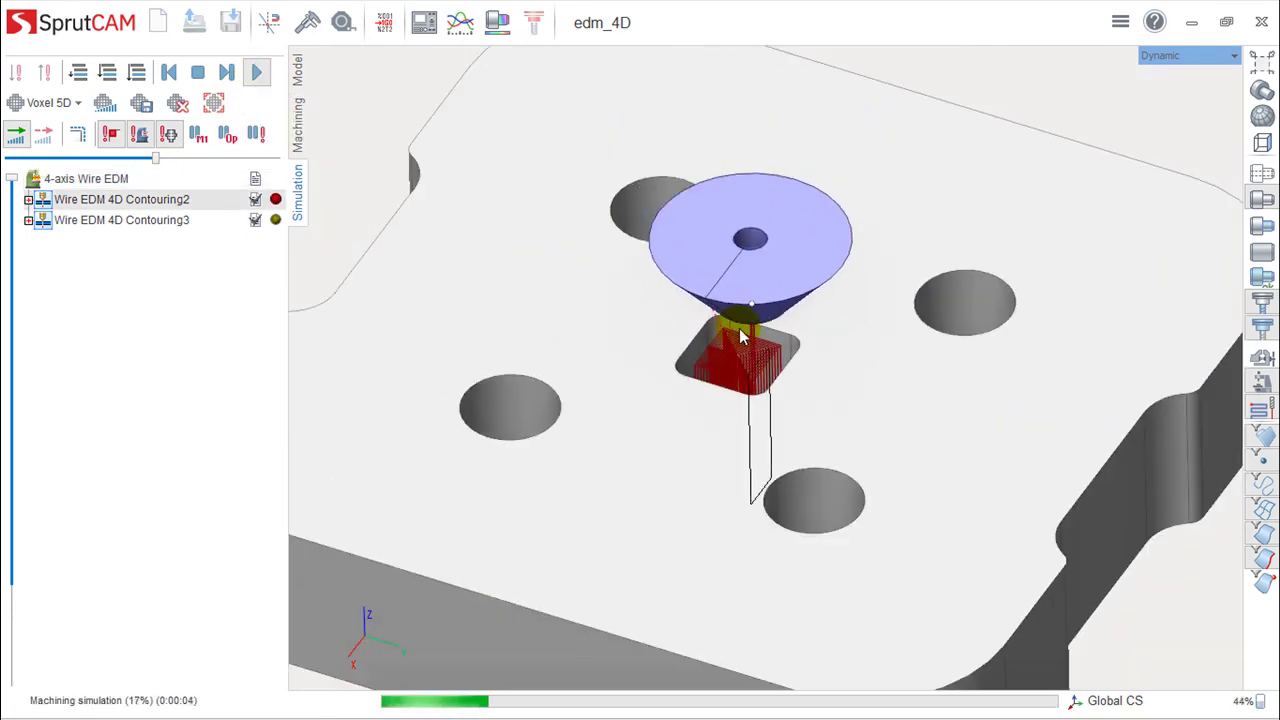
scroll(770, 340, "down", 2)
scroll(770, 342, "up", 1)
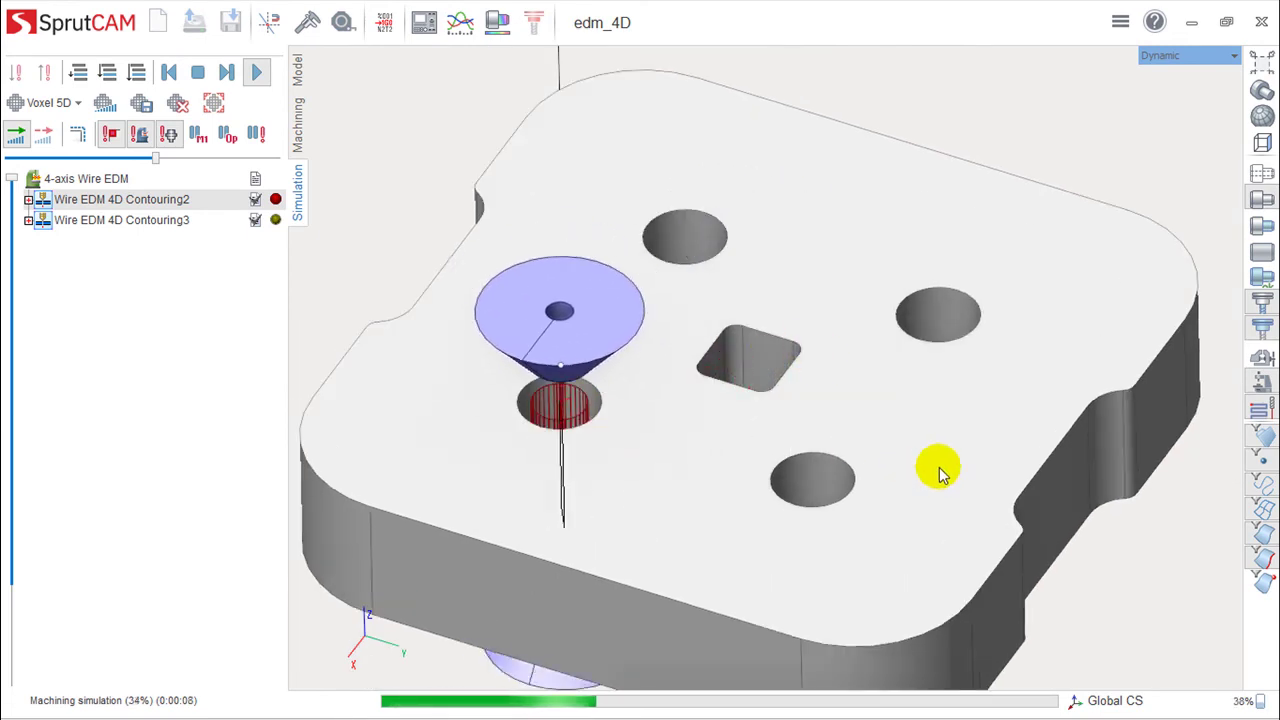
scroll(900, 455, "down", 1)
middle_click_drag(894, 457, 905, 372)
scroll(873, 367, "down", 1)
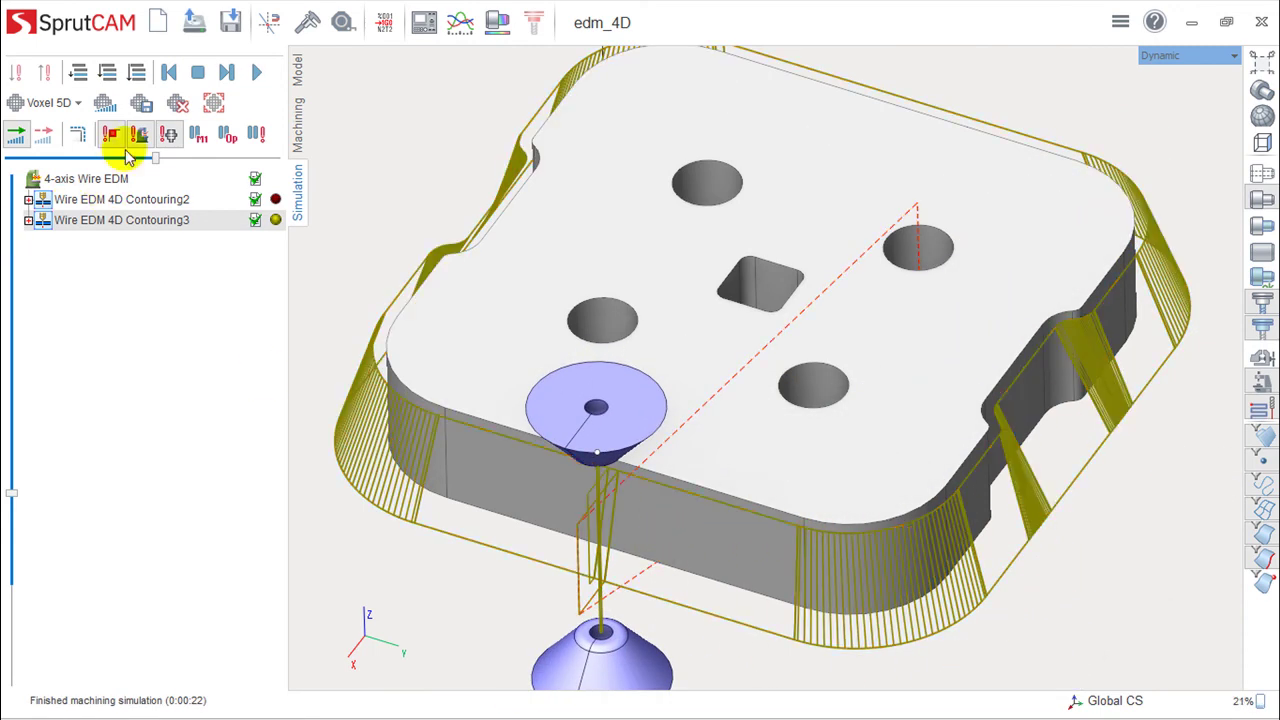
left_click(299, 125)
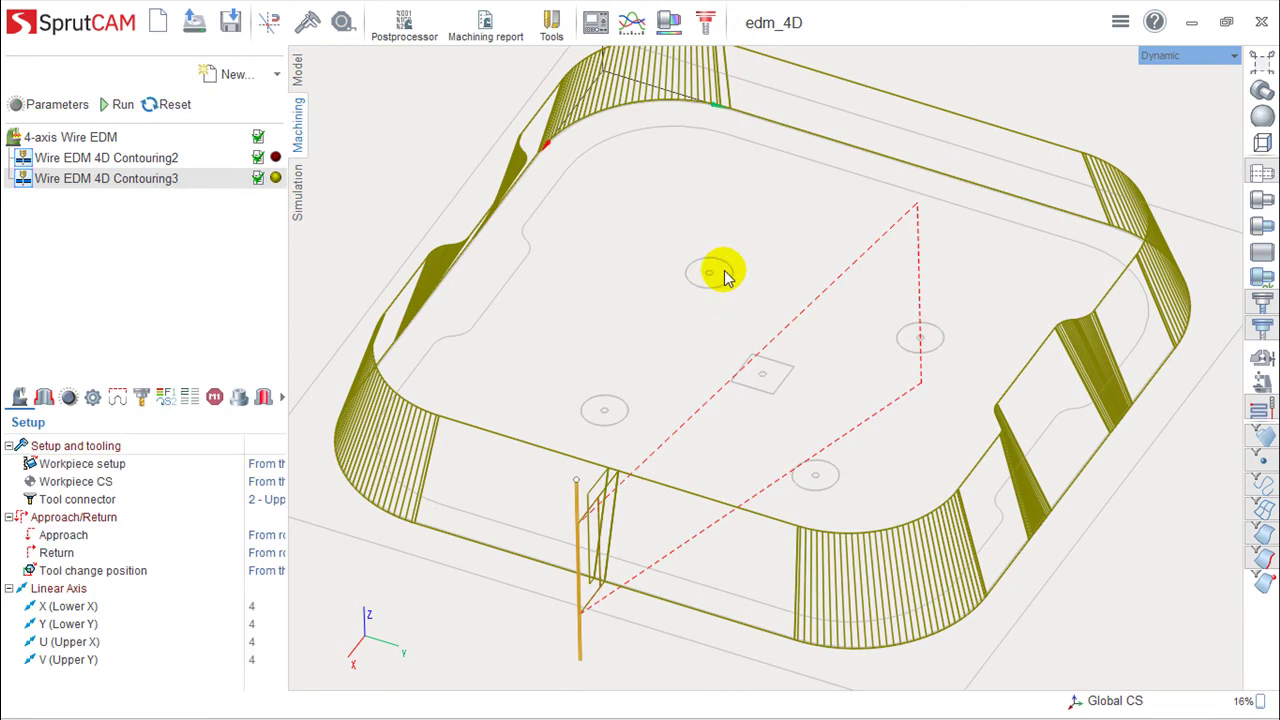
left_click(83, 155)
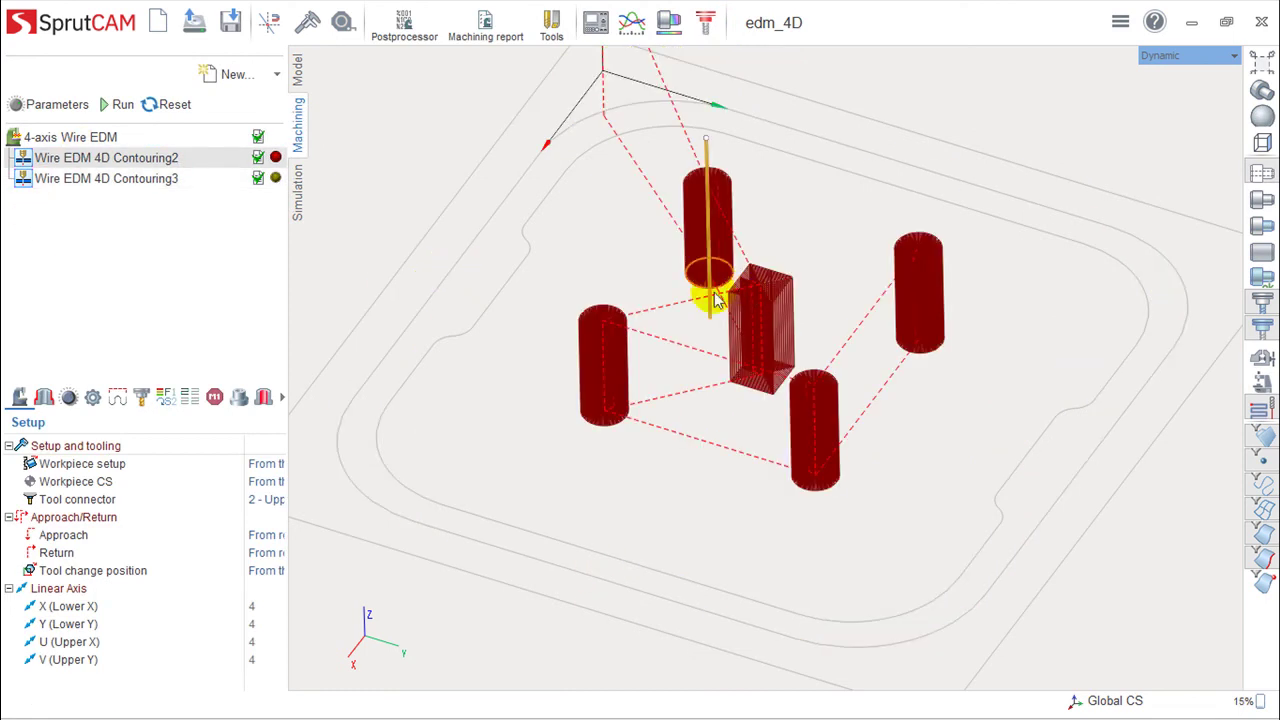
double_click(149, 163)
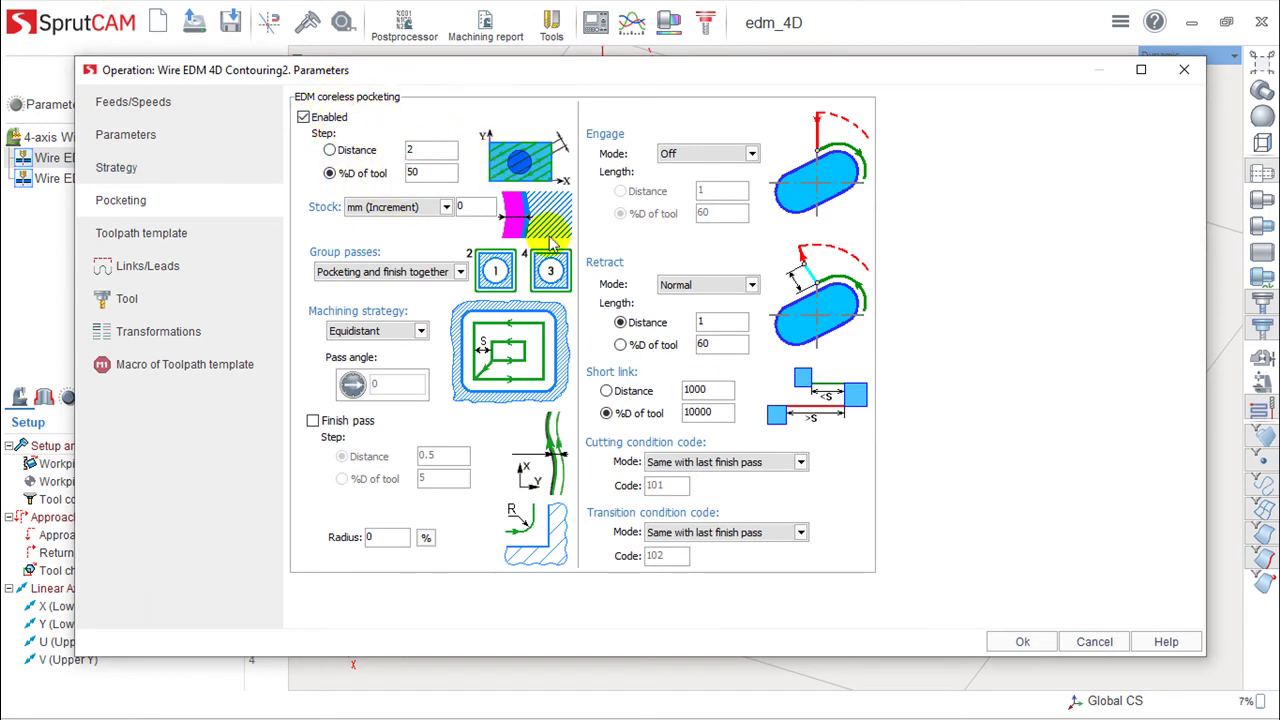
left_click(1100, 641)
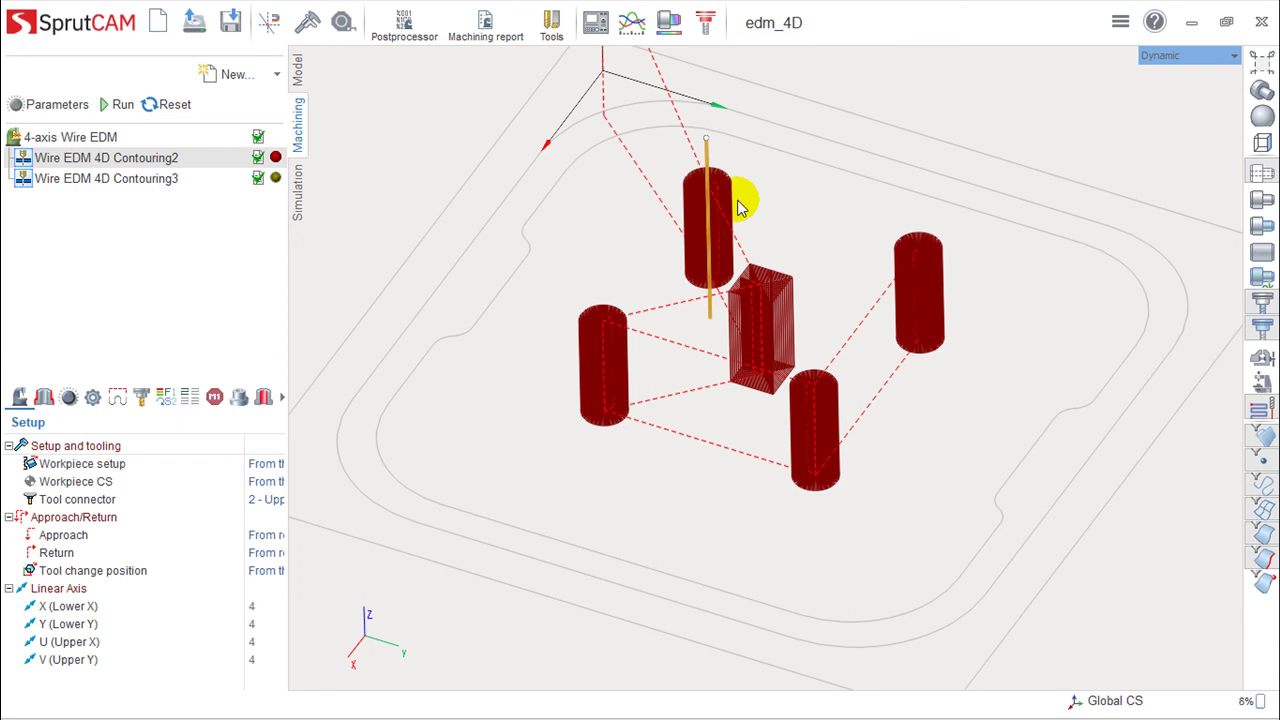
scroll(674, 357, "down", 2)
scroll(674, 360, "down", 2)
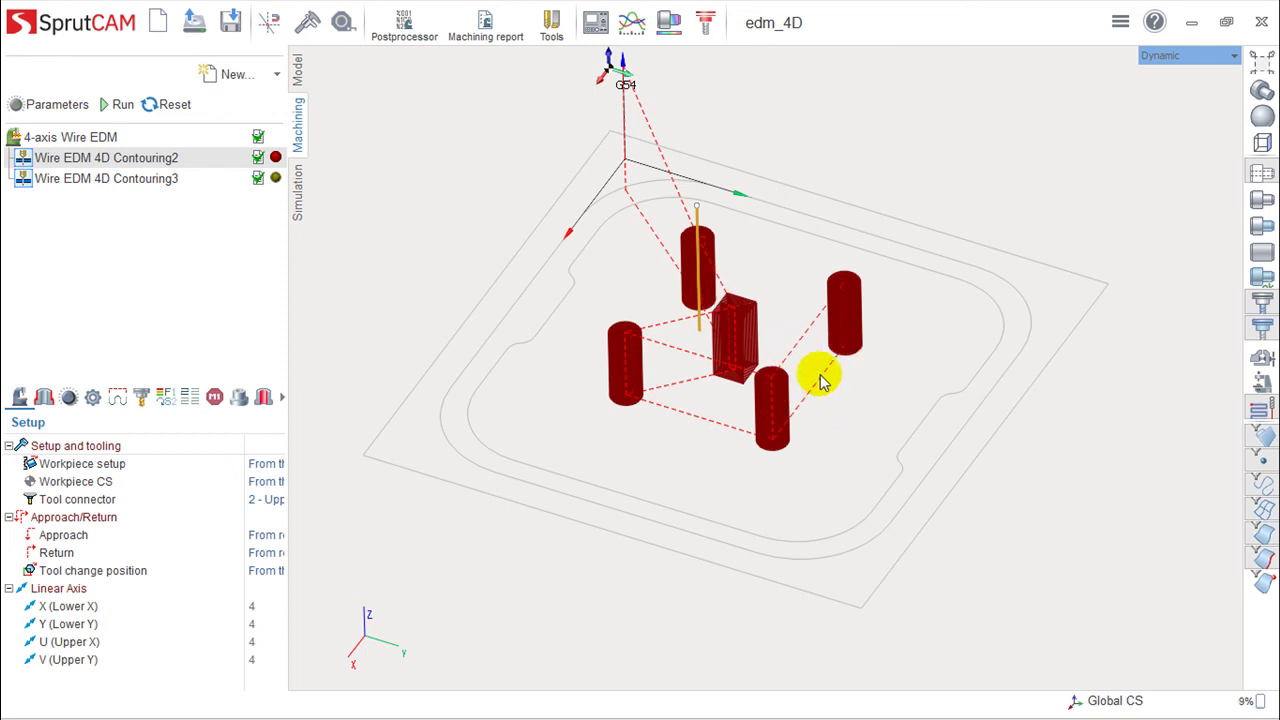
scroll(820, 374, "up", 2)
middle_click_drag(785, 388, 921, 455)
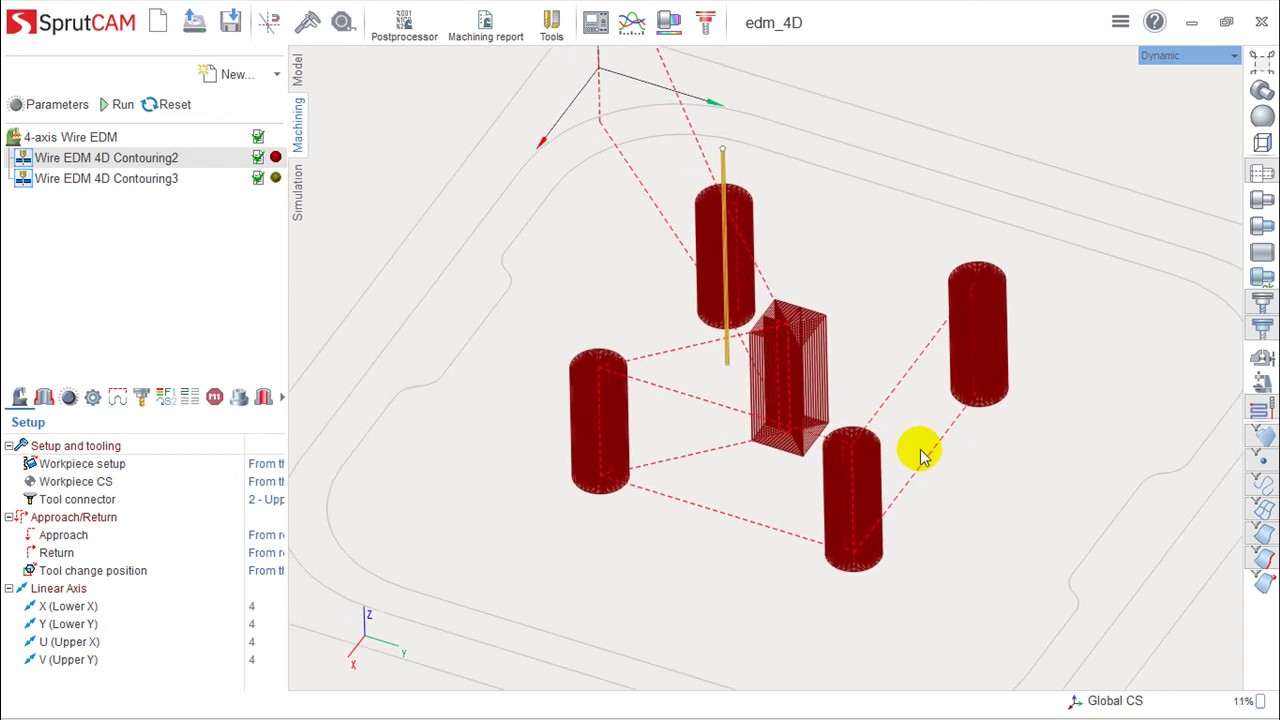